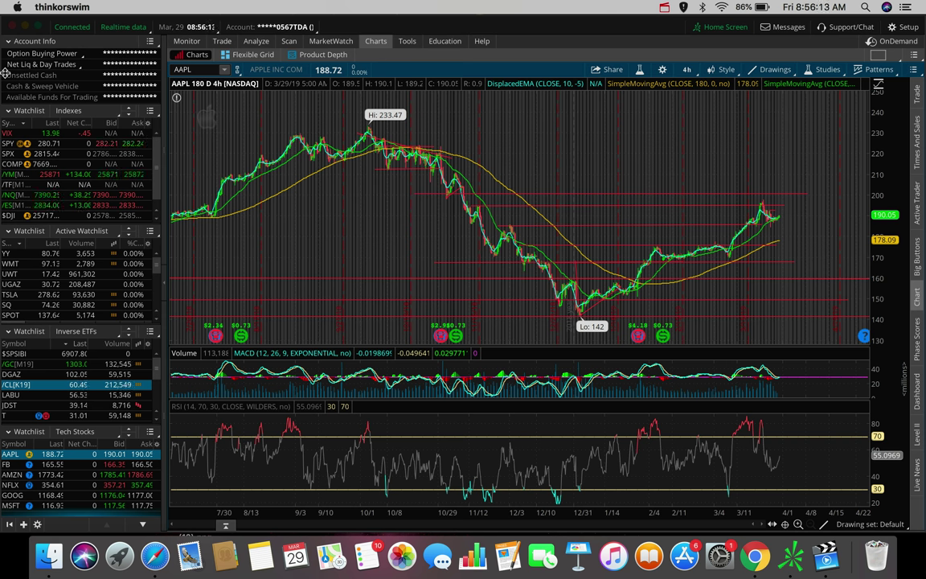
Switch to Safari to review the CNNMoney premarket trading page, and return to thinkorswim
left_click(161, 546)
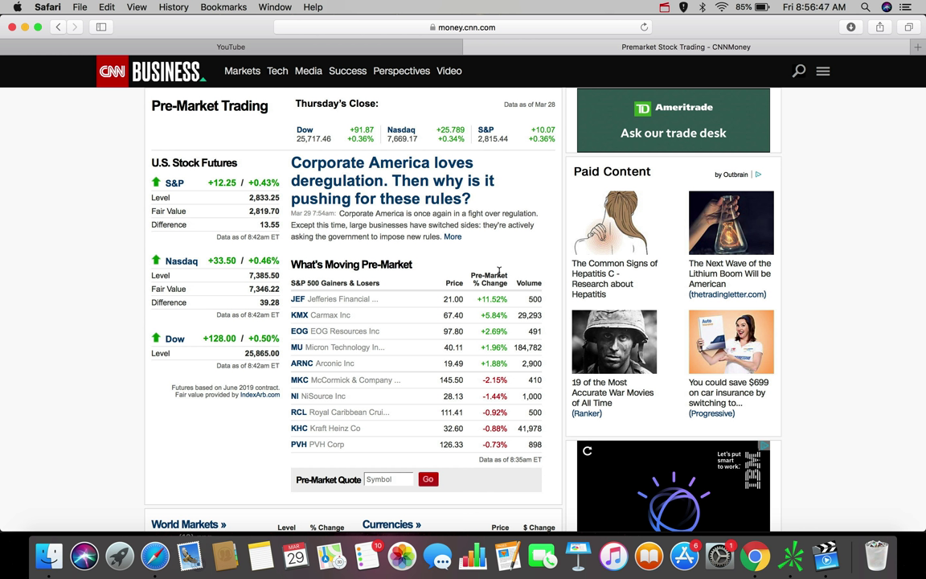
left_click(790, 552)
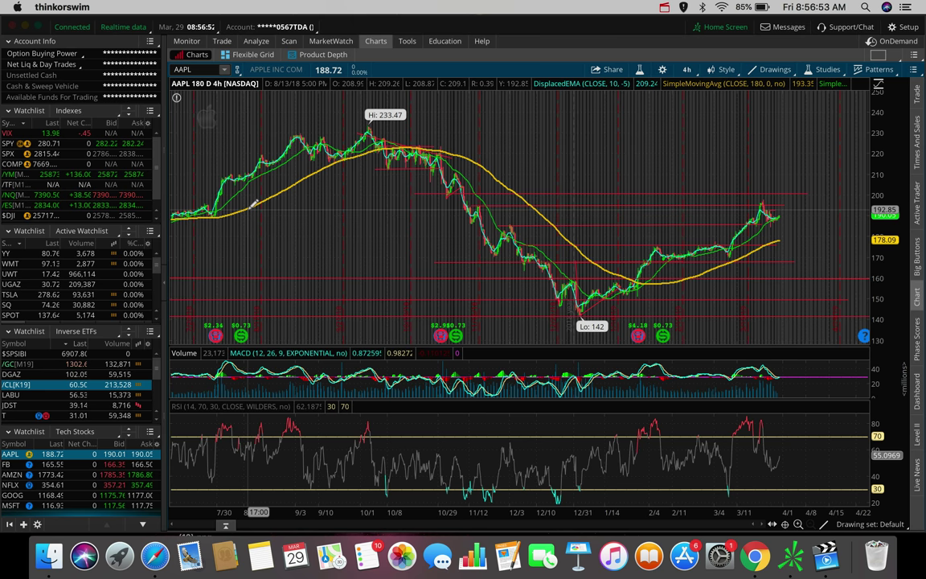
Load the SPX chart from the Indexes watchlist and view it on 5 D : 5m, followed by 10 D : 30m
left_click(8, 153)
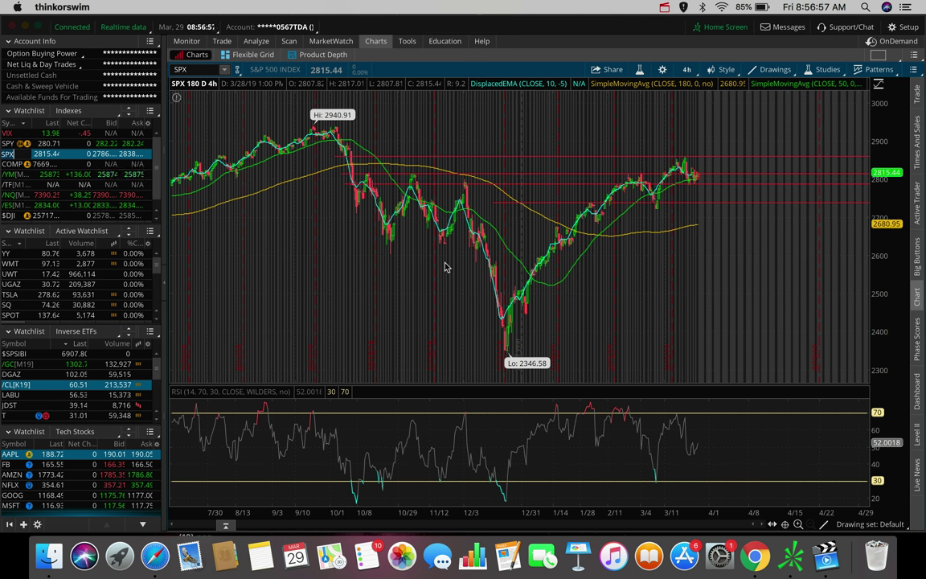
left_click(686, 69)
left_click(664, 138)
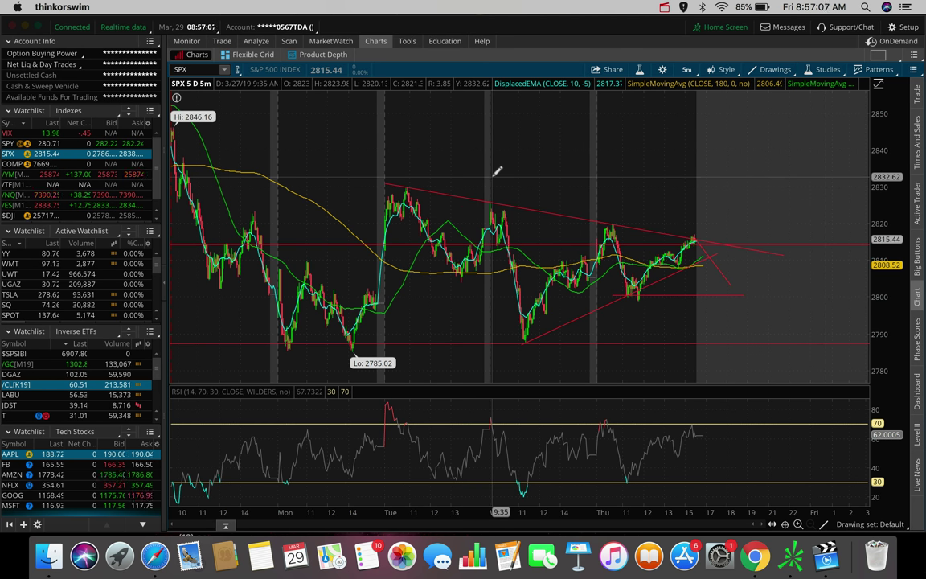
left_click(686, 69)
left_click(672, 148)
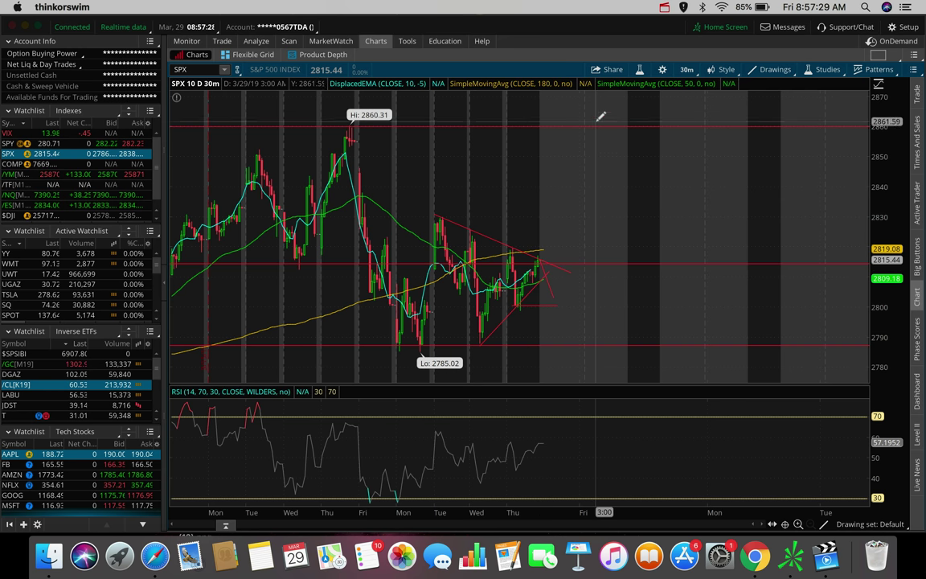
Examine the SPX triangle and support levels, and draw a short rising trendline from the last candle to project an upside breakout
mouse_move(564, 123)
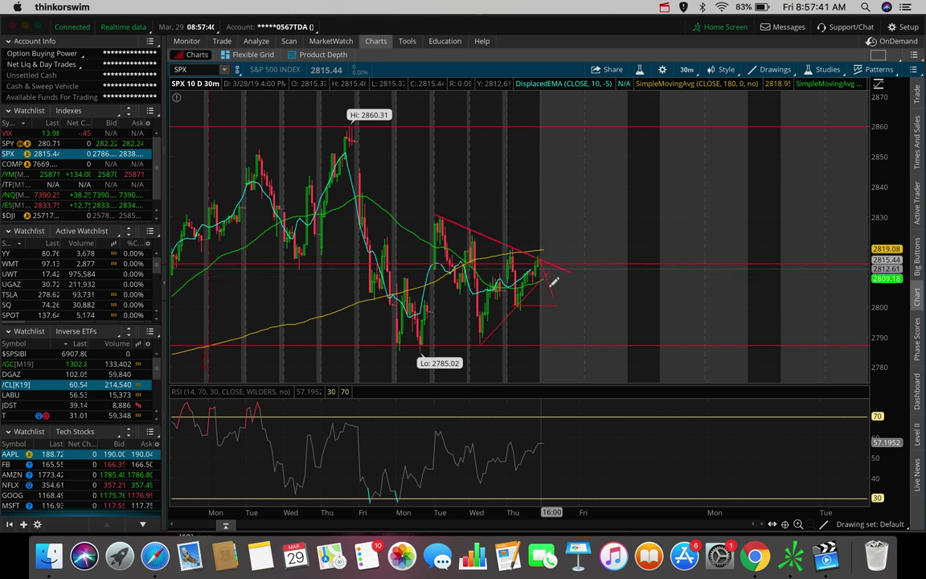
mouse_move(532, 301)
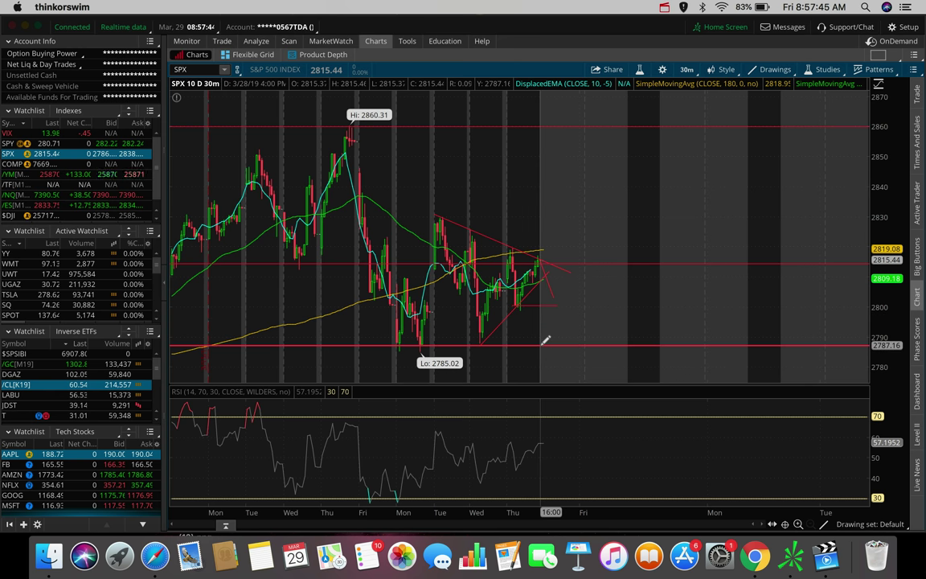
mouse_move(545, 341)
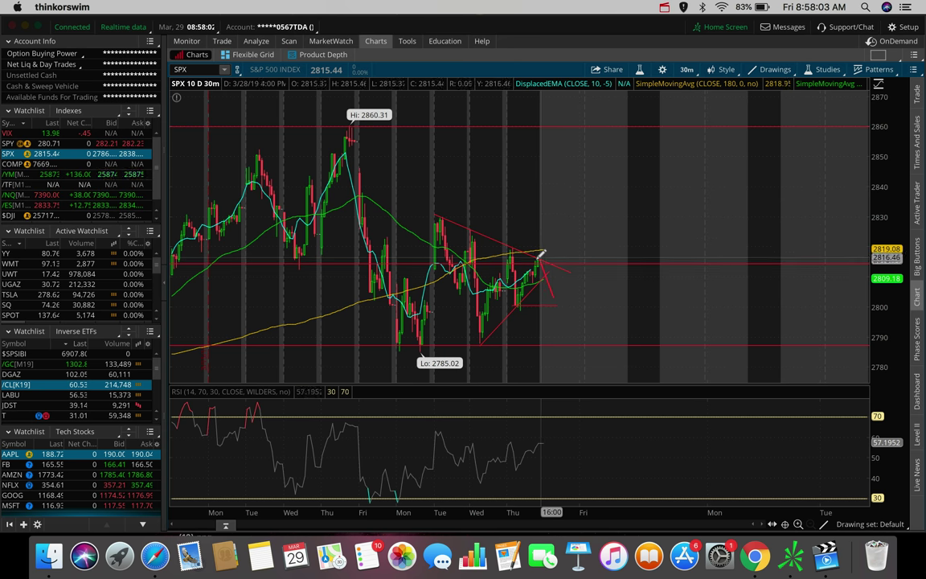
left_click_drag(543, 256, 570, 236)
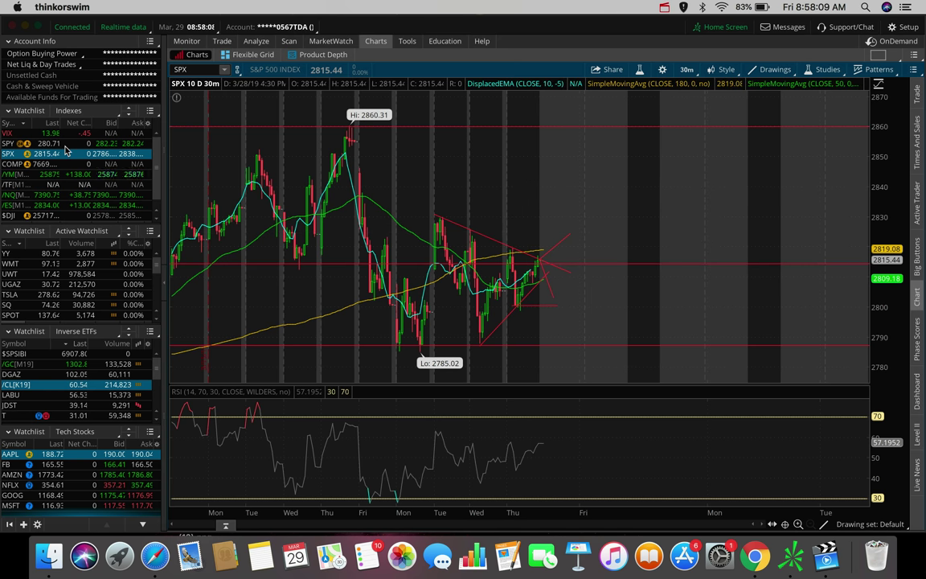
Load the SPY chart and draw a descending trendline from about 284.98 on 3/21 to about 280.39 on 3/29
left_click(11, 143)
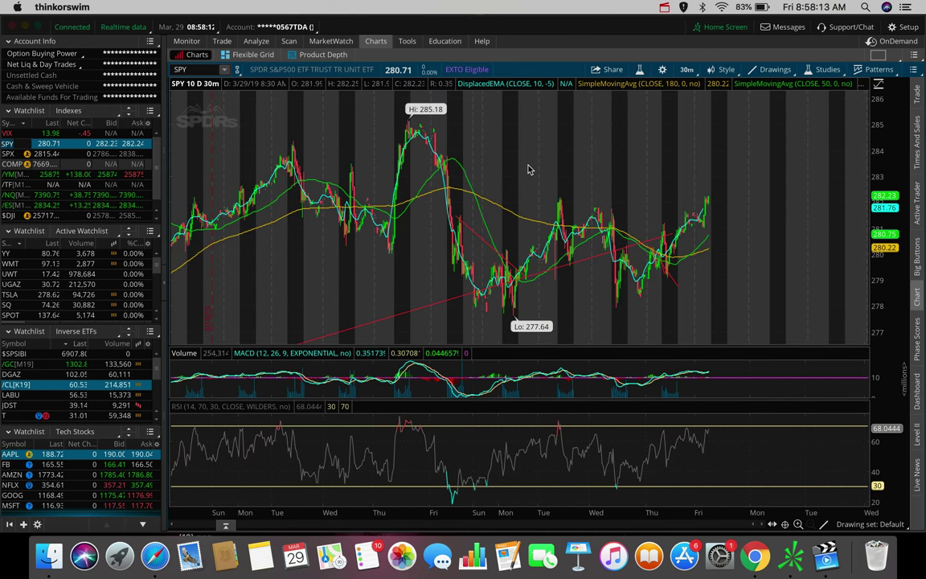
left_click(414, 128)
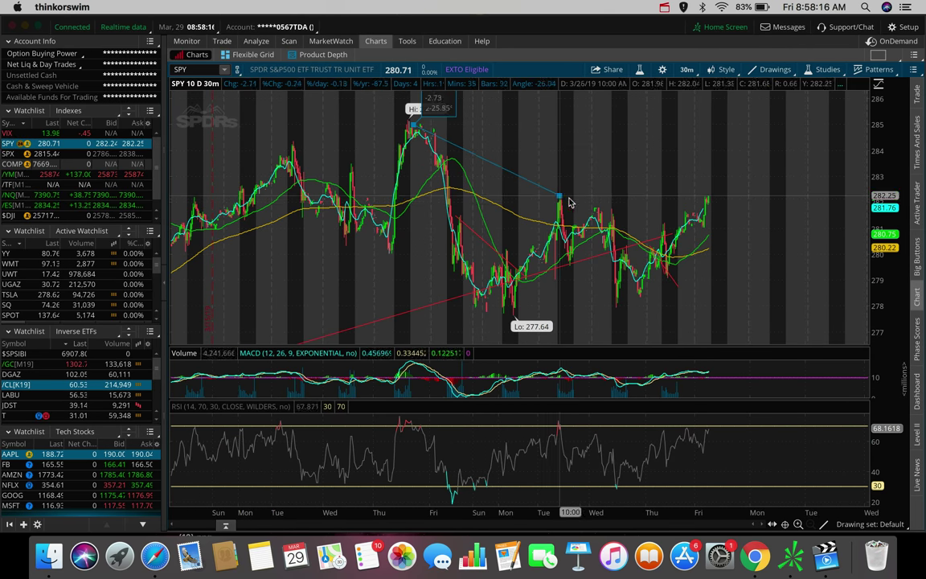
left_click(703, 248)
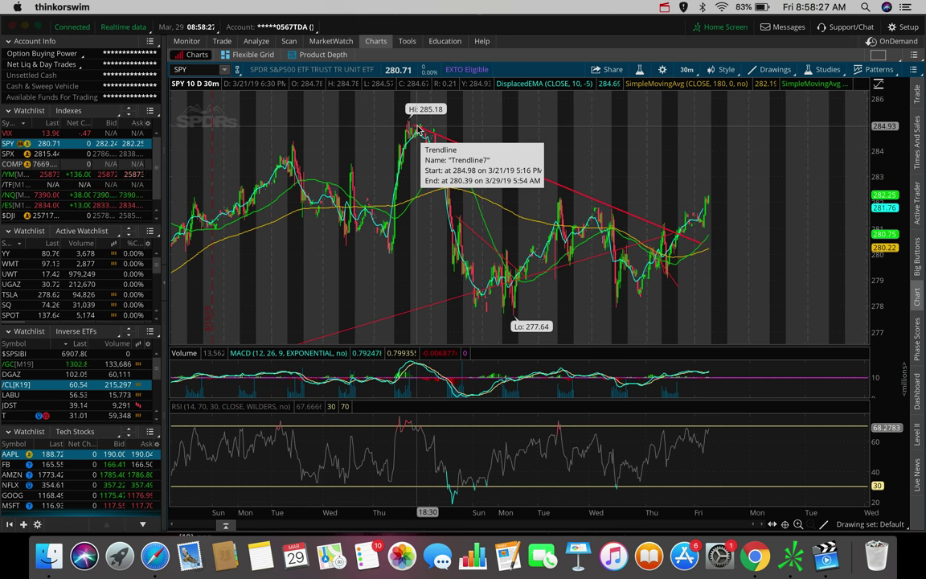
left_click_drag(441, 138, 410, 121)
Compare with the SPX chart, return to SPY and draw a rising trendline from the Wednesday low near 278 to early Friday
key("Down")
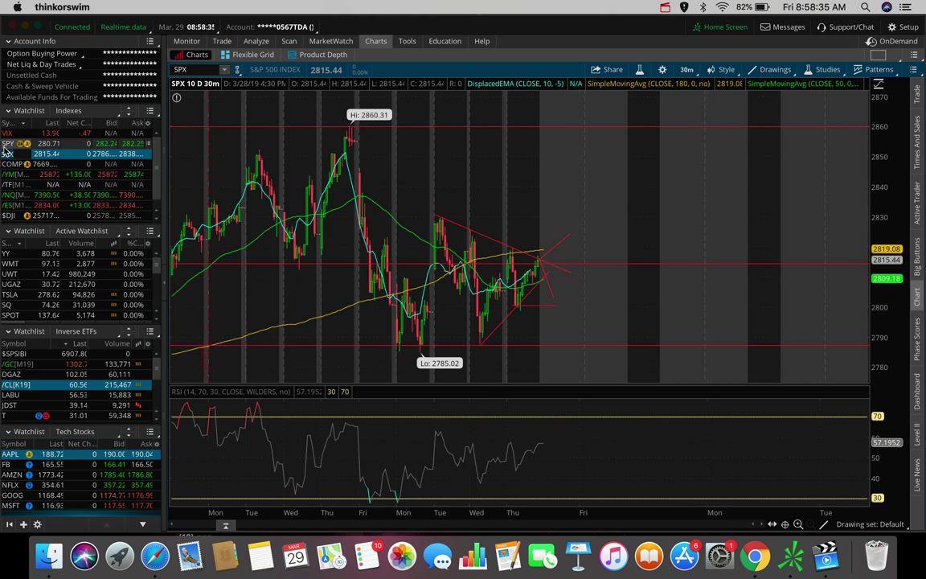
left_click(6, 144)
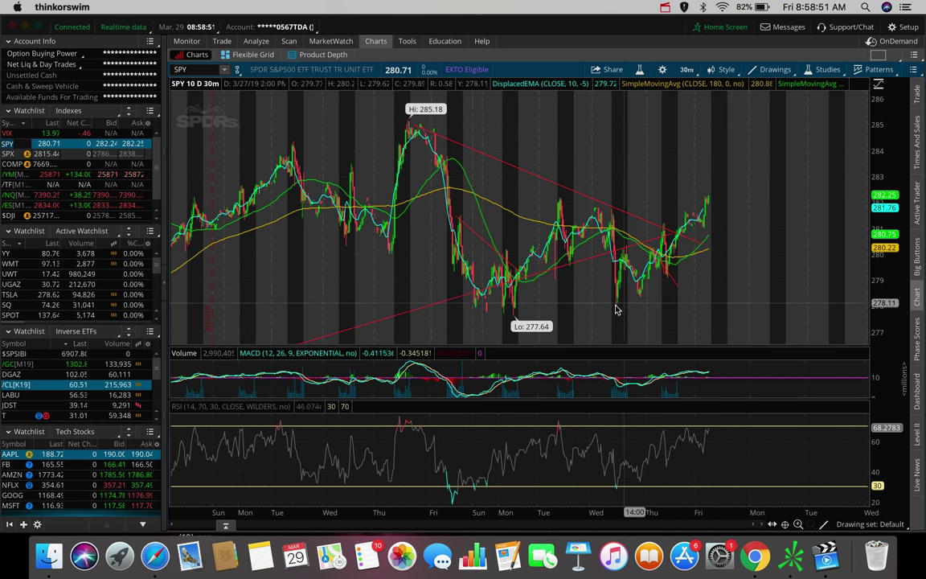
left_click_drag(611, 304, 698, 255)
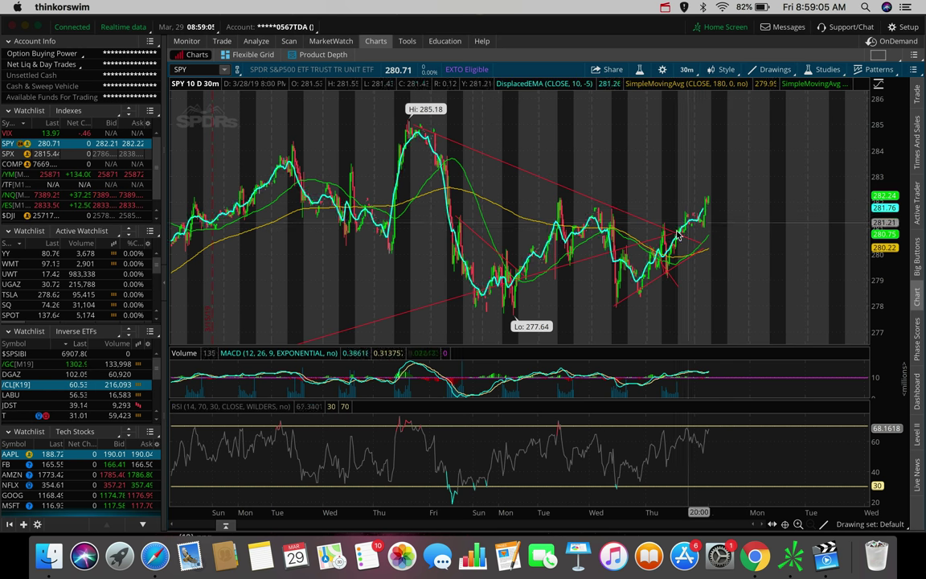
Set the SPY chart to 1 D : 1m and draw a short trendline across the Friday premarket highs near 282.2
left_click(685, 69)
left_click(665, 121)
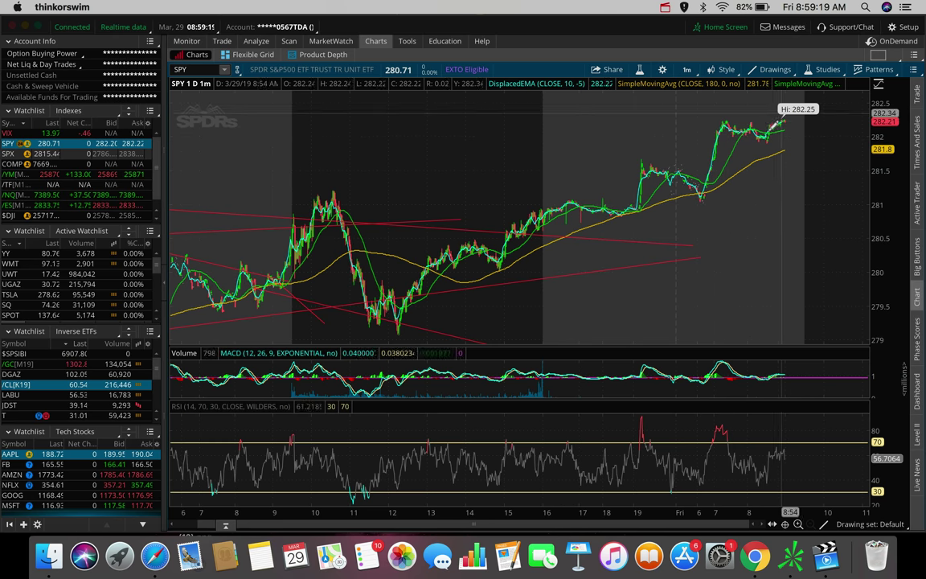
left_click_drag(740, 119, 771, 117)
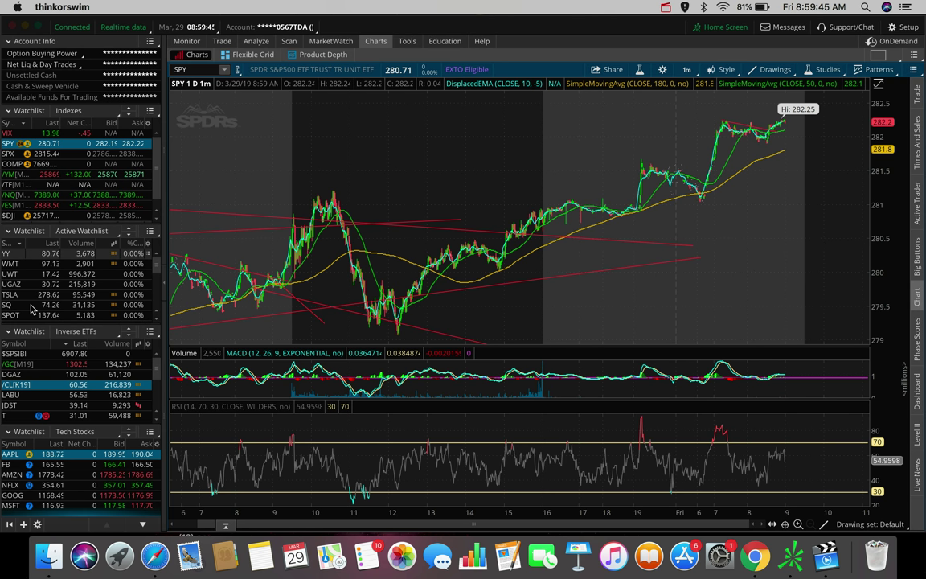
Load the /GC gold futures chart from the Inverse ETFs watchlist and set its time frame to 180 D : 4h
left_click_drag(49, 363, 599, 119)
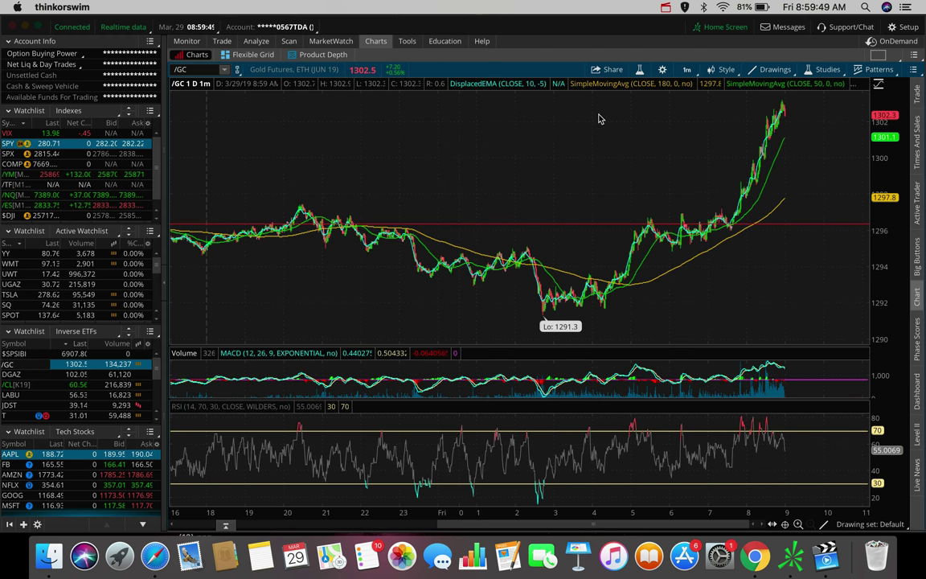
left_click(686, 69)
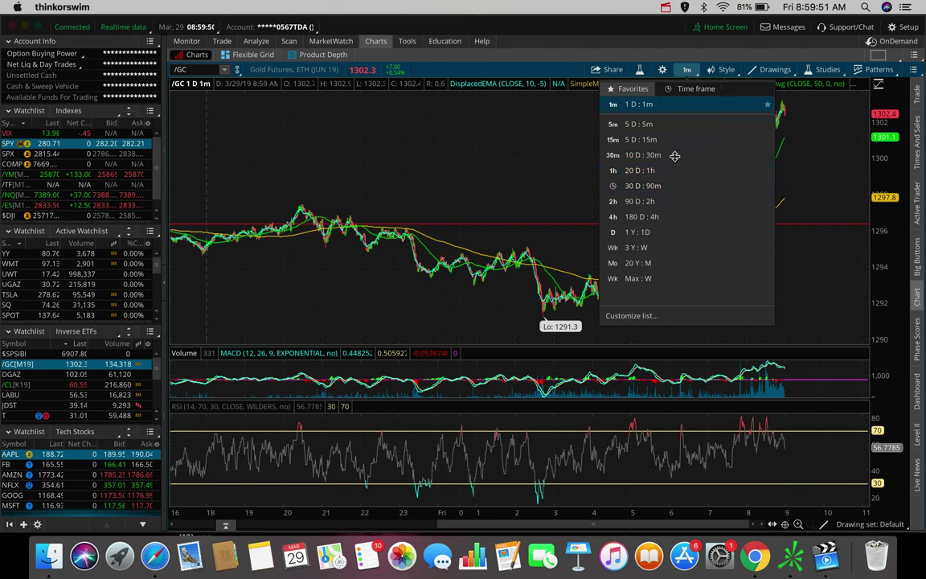
left_click(655, 217)
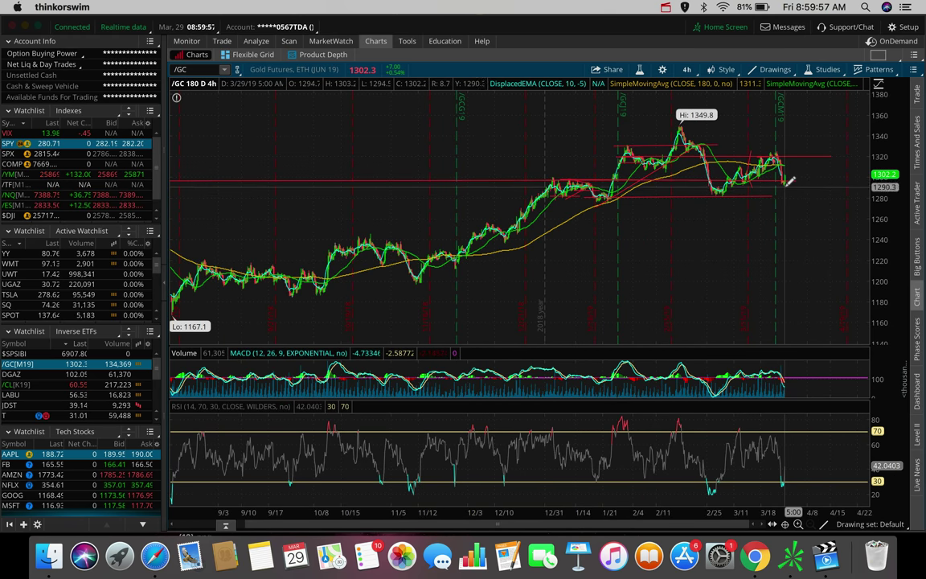
Set the /GC chart to 1 D : 1m and inspect the long, nearly horizontal trendline that price broke above
left_click(691, 70)
left_click(611, 111)
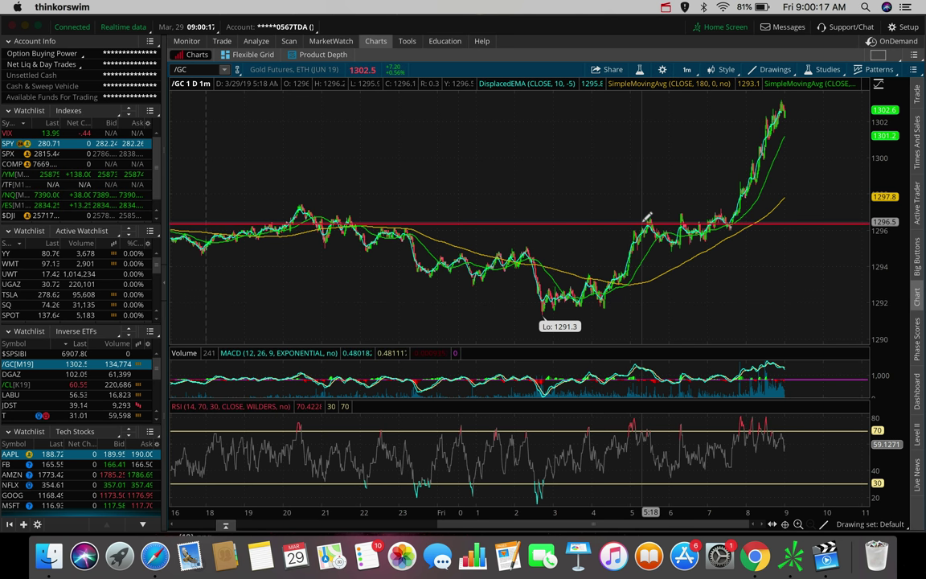
mouse_move(648, 215)
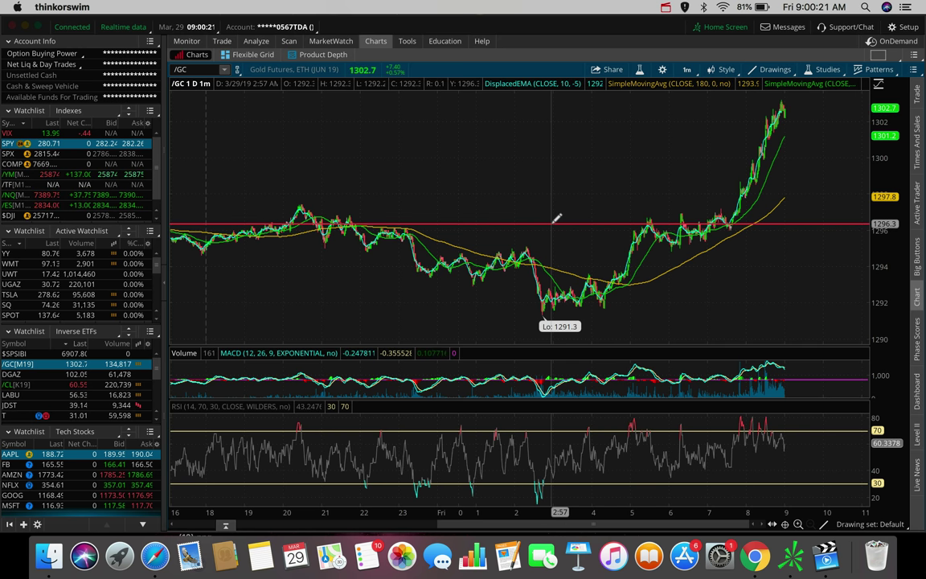
mouse_move(555, 218)
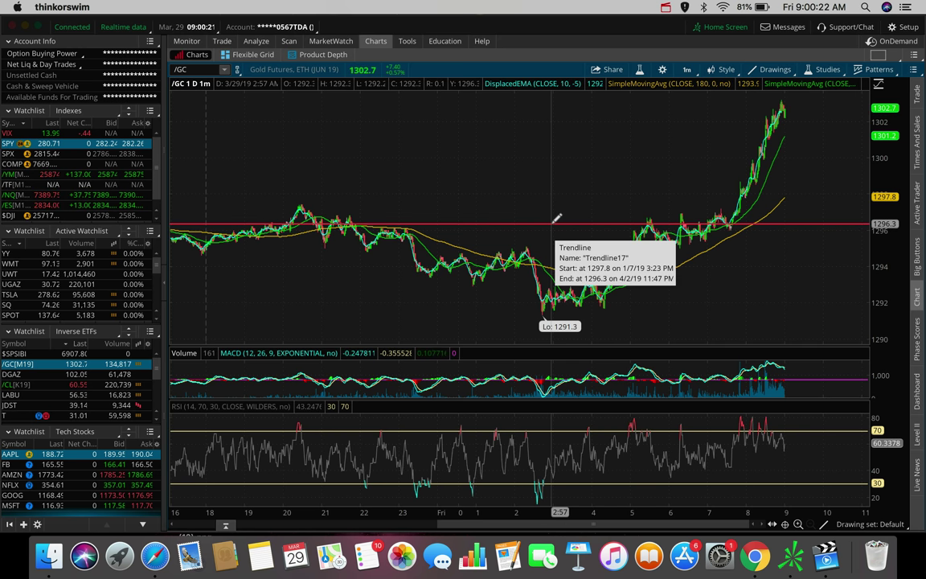
Compare the /GC chart on the 180 D : 4h and 20 D : 1h time frames, finishing on 180 D : 4h
left_click(684, 69)
left_click(640, 216)
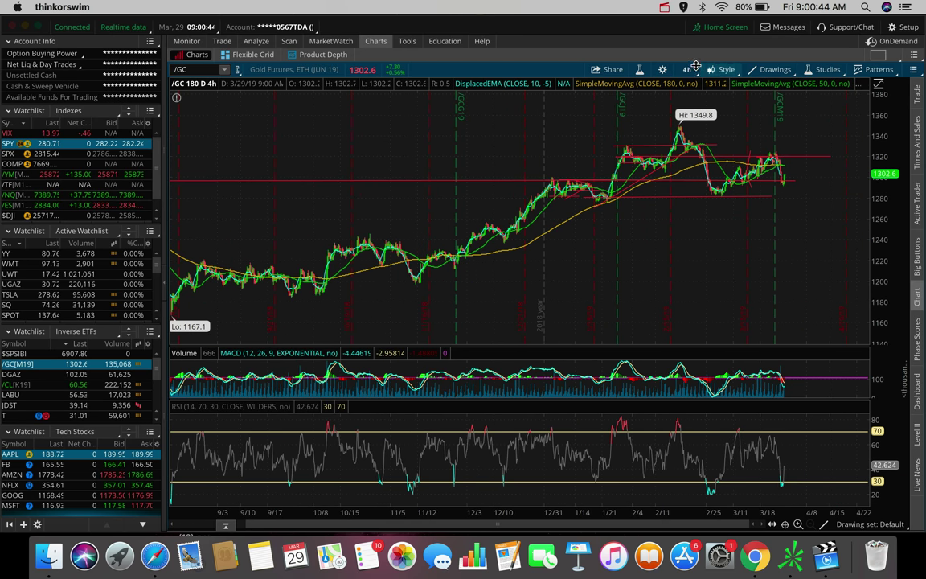
left_click(687, 69)
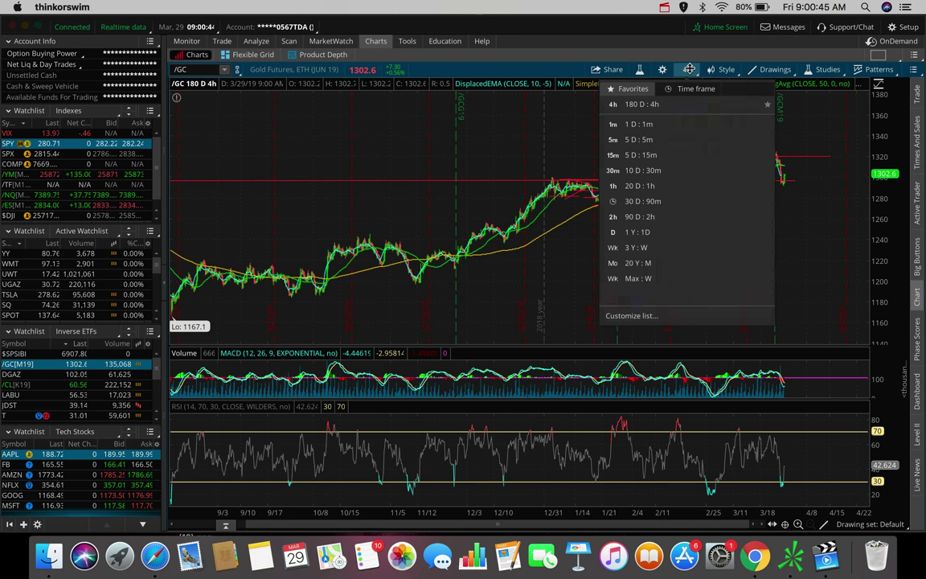
left_click(669, 188)
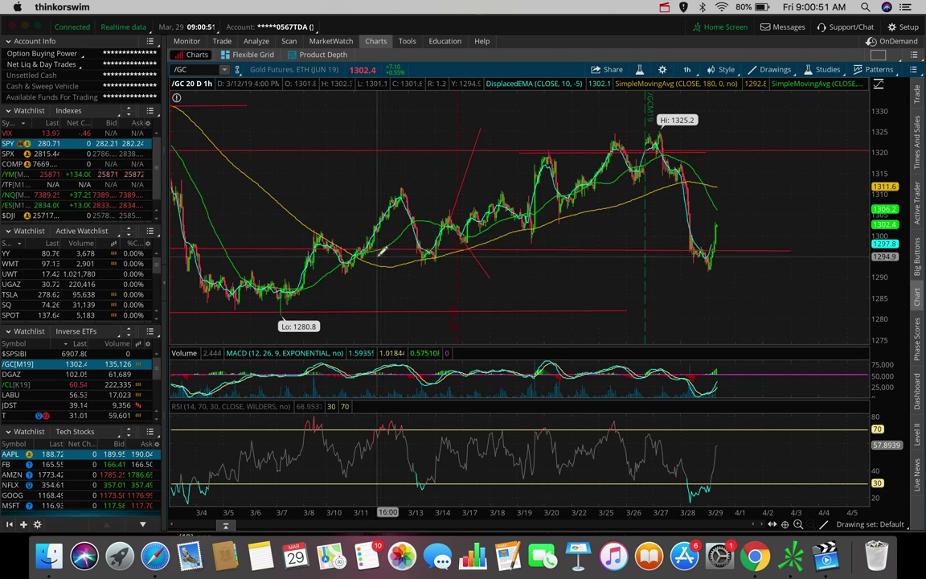
left_click(685, 67)
left_click(657, 208)
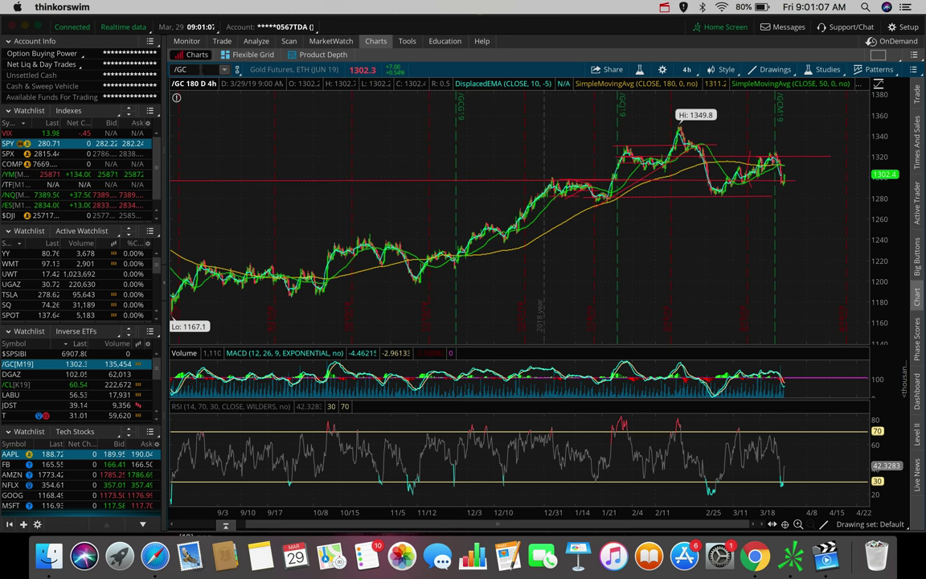
Load the JNUG chart by symbol and set its time frame to 5 D : 5m
type("G")
key("Return")
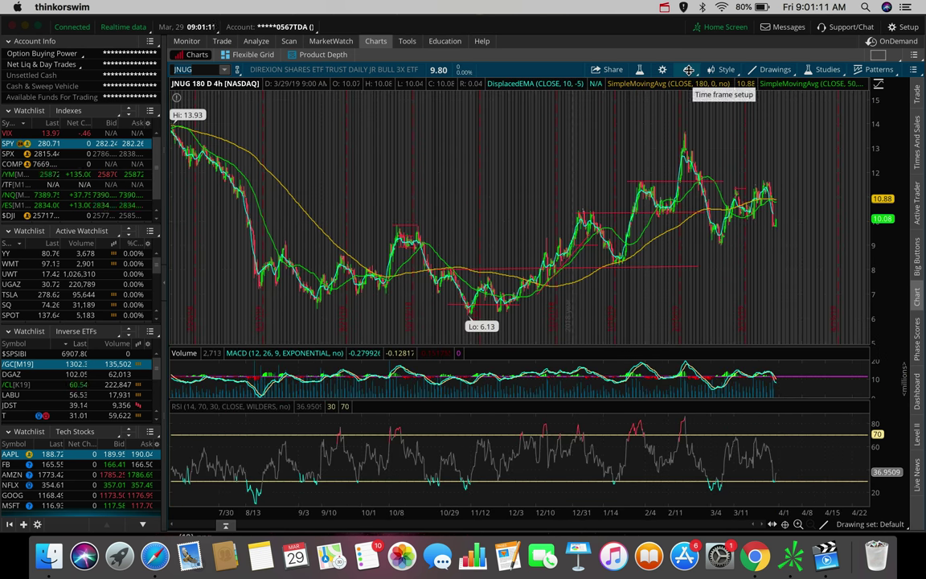
left_click(687, 70)
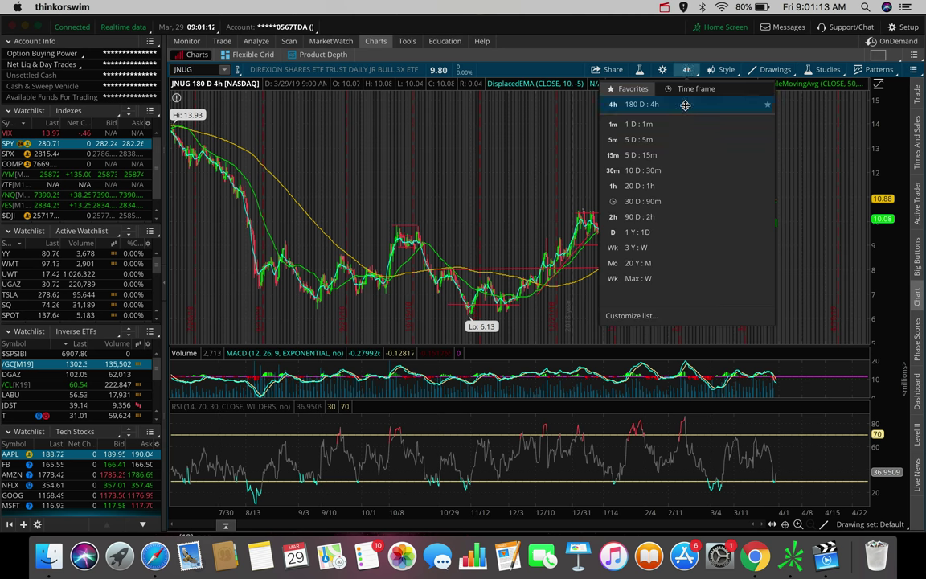
left_click(682, 137)
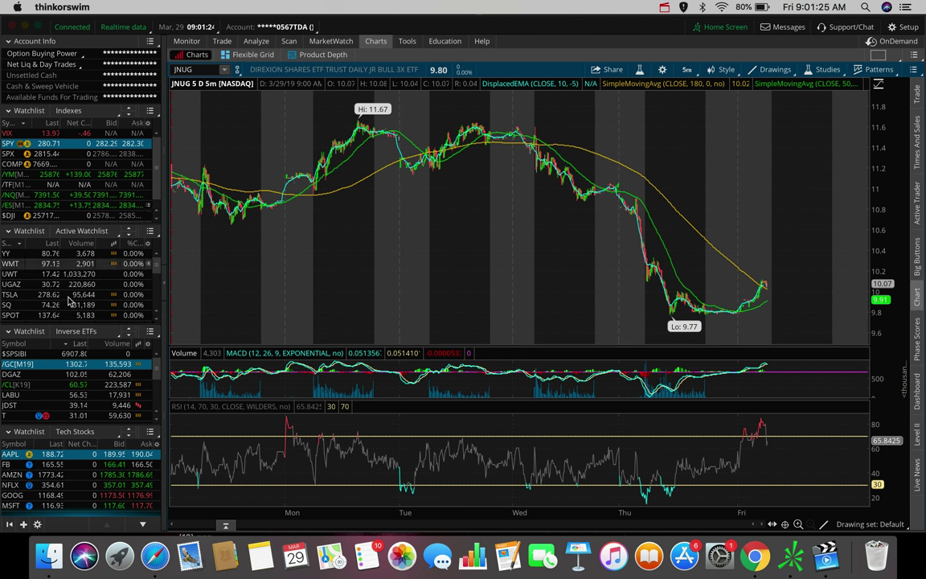
Load the /CL crude oil futures chart from the Inverse ETFs watchlist and look up a symbol beginning with UW
left_click(12, 385)
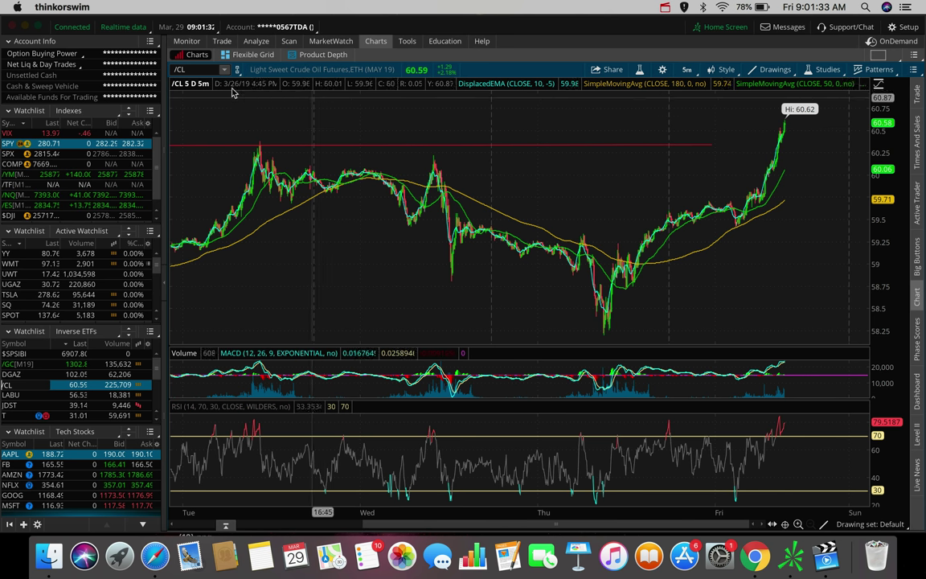
left_click(213, 71)
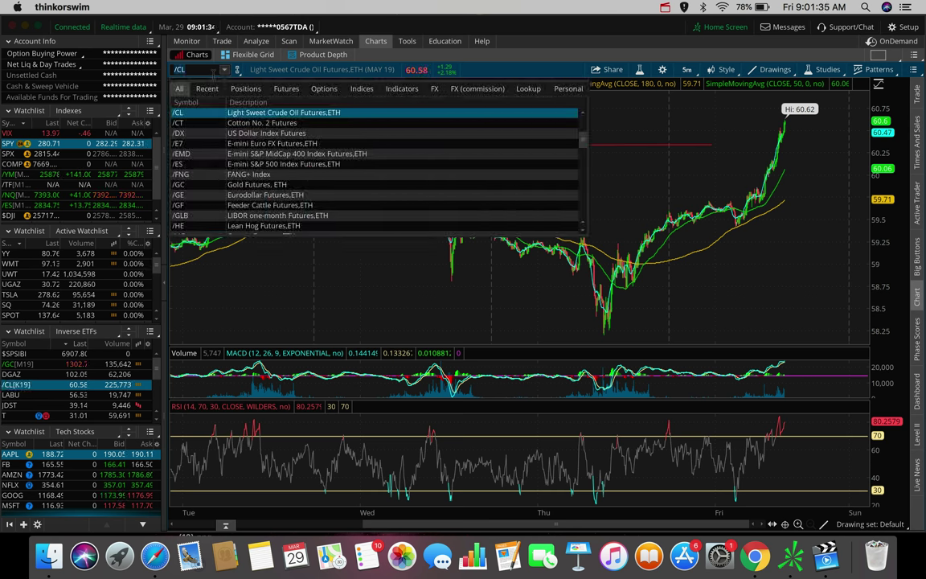
left_click(214, 71)
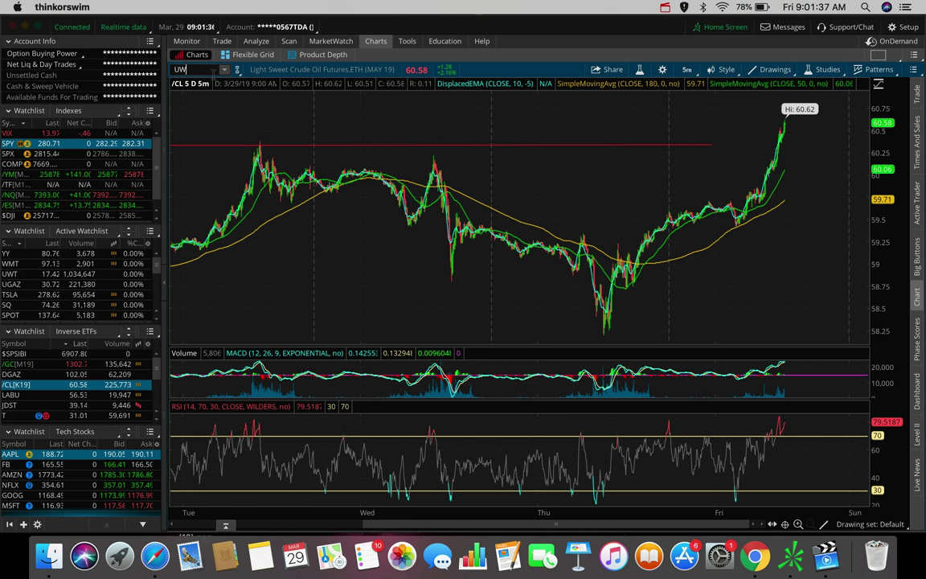
key("Return")
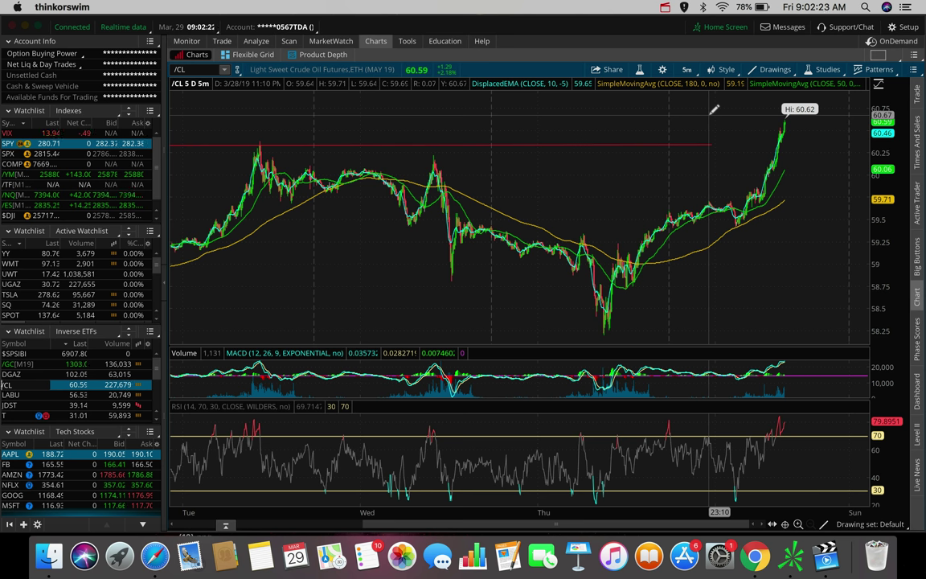
Compare the /CL crude oil chart on the 180 D : 4h and 20 D : 1h time frames, inspecting the latest candles near the trendlines
left_click(686, 69)
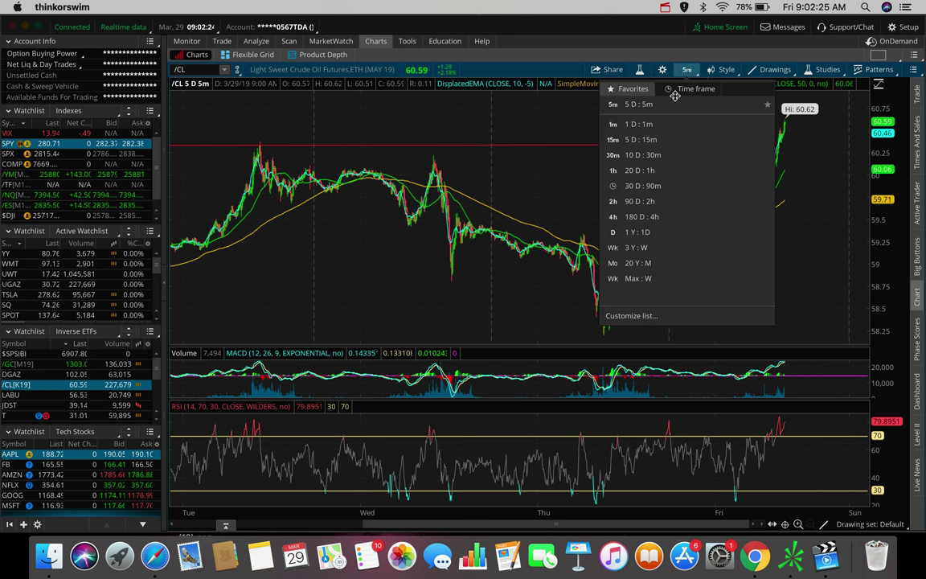
left_click(659, 216)
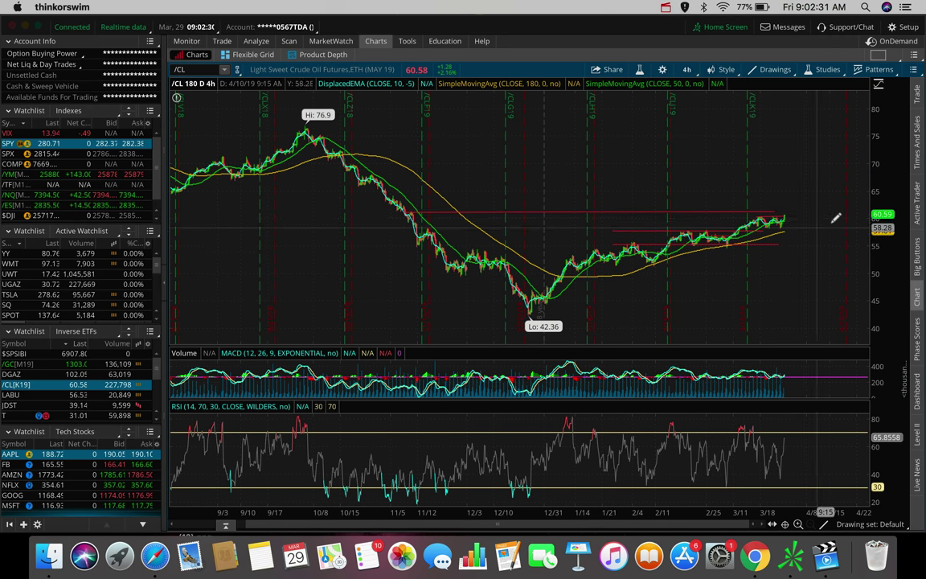
scroll(617, 240, "up", 3)
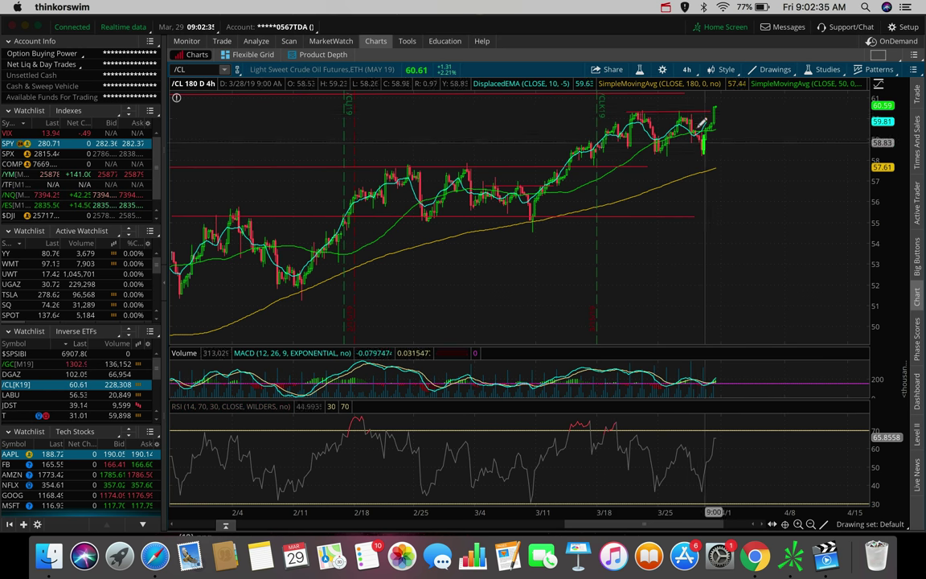
left_click(689, 70)
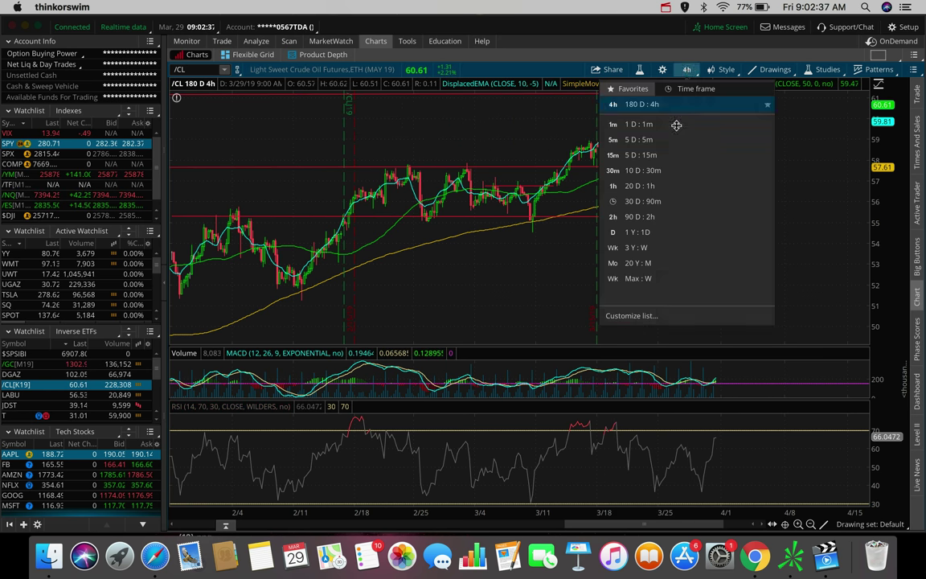
left_click(666, 184)
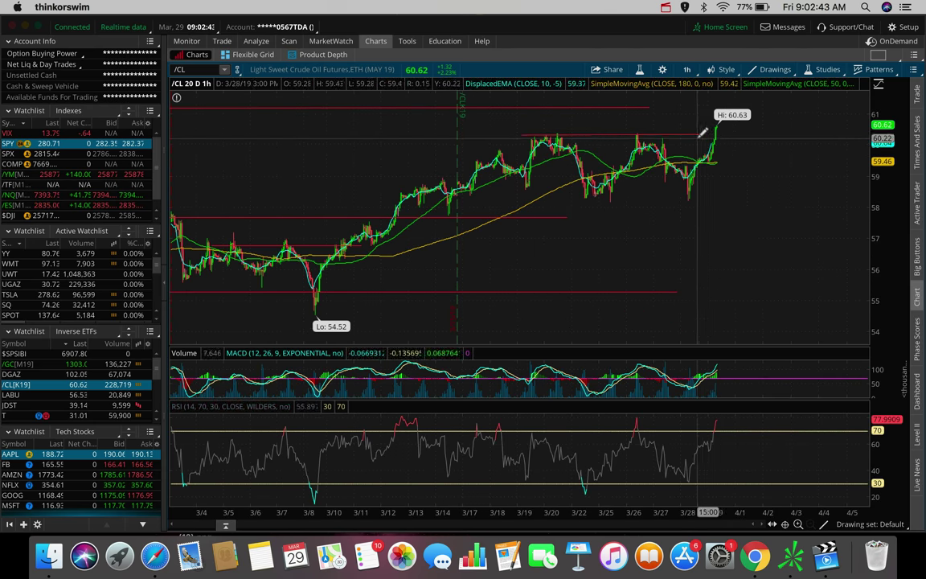
mouse_move(701, 130)
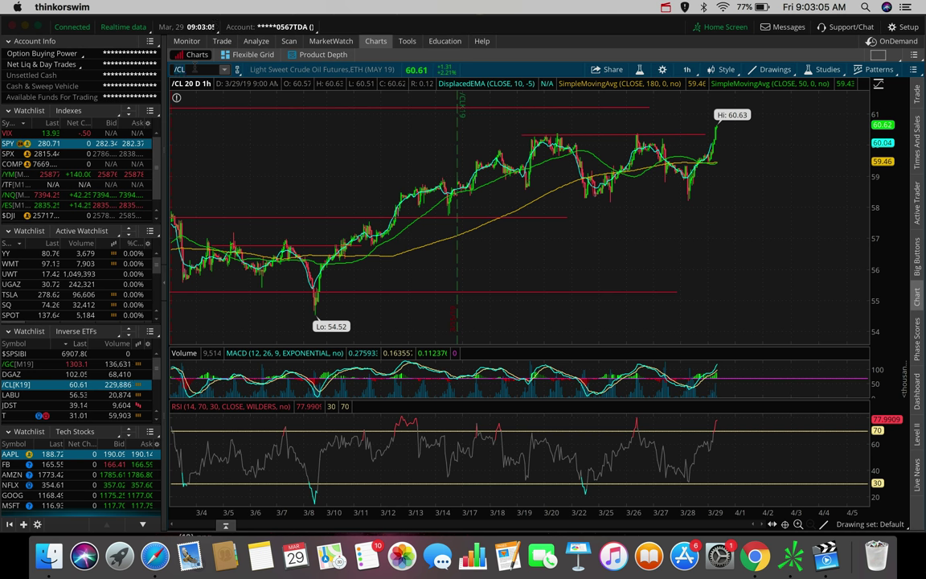
Load the UWT chart by symbol and inspect its price action on the 1 D : 1m time frame
key("Return")
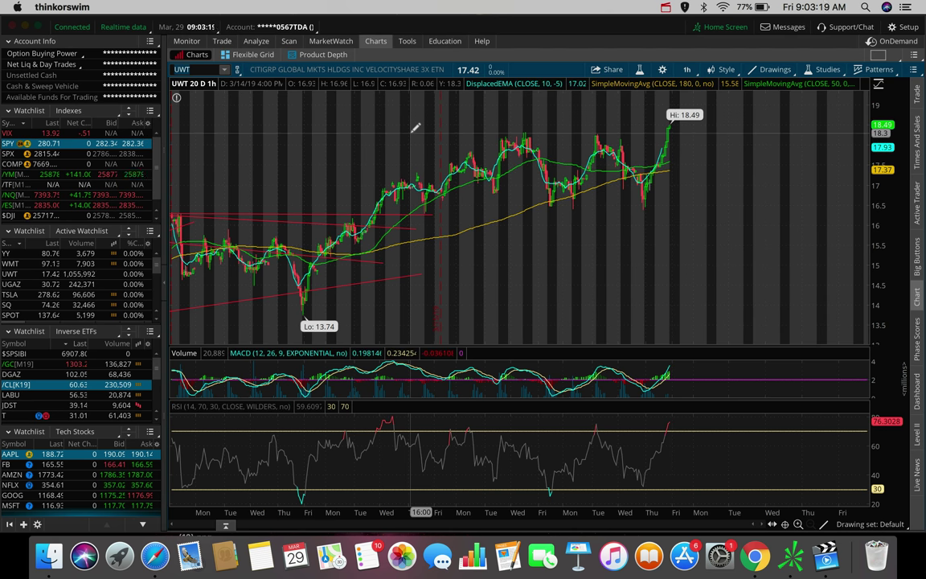
left_click(686, 69)
left_click(670, 126)
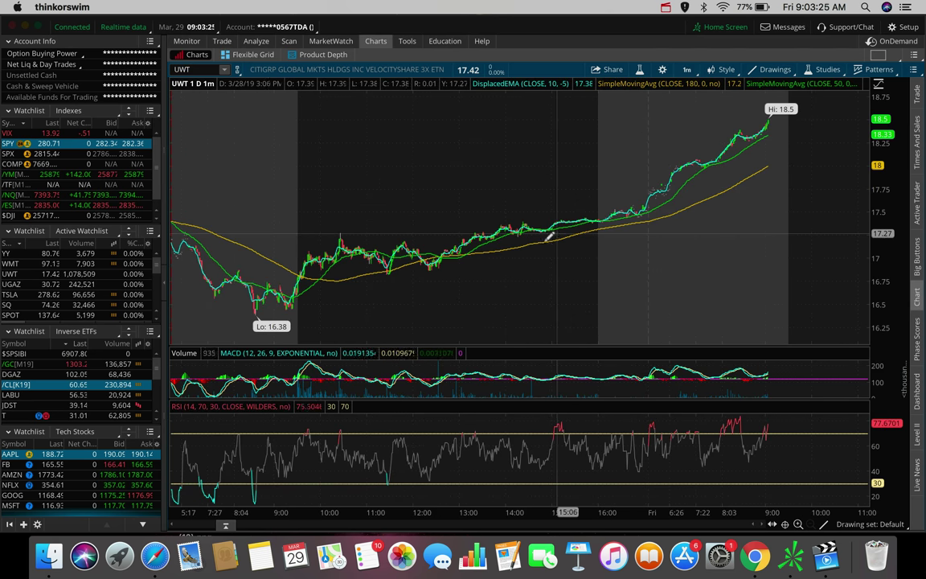
mouse_move(595, 221)
left_mouse_down()
mouse_move(563, 118)
mouse_move(601, 216)
left_mouse_up()
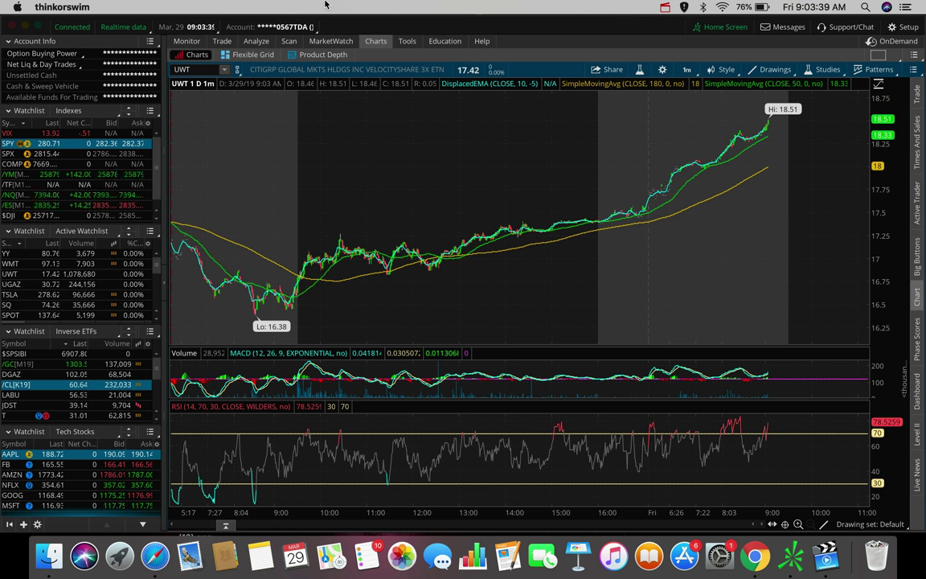
Load AAPL from the Tech Stocks watchlist on the 180 D : 4h time frame and examine the recent candles against the trendlines
left_click(10, 454)
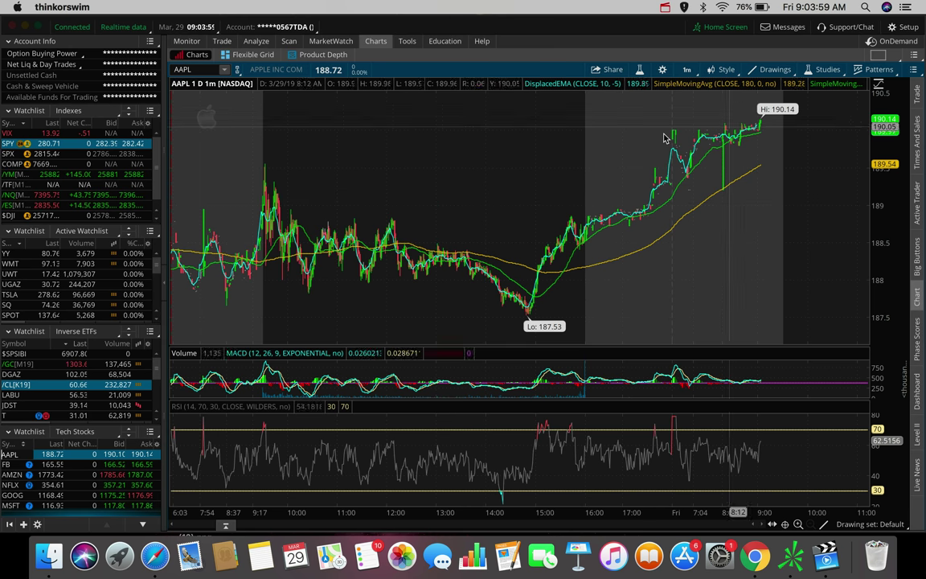
left_click(687, 69)
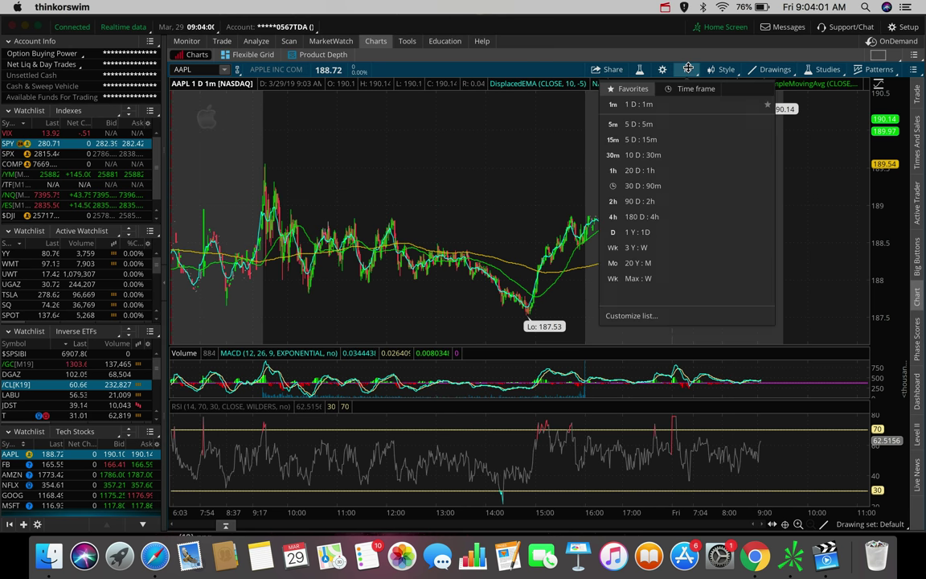
left_click(643, 217)
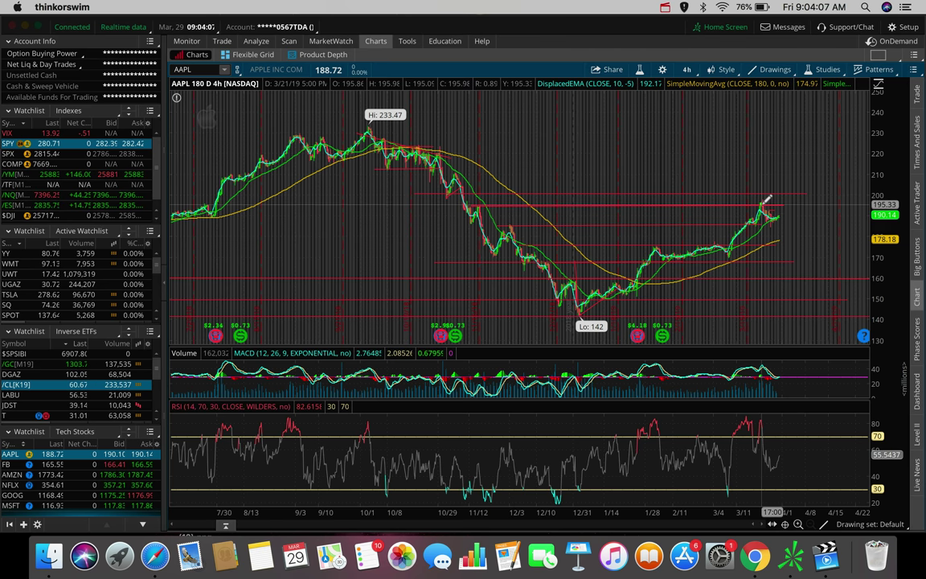
mouse_move(768, 199)
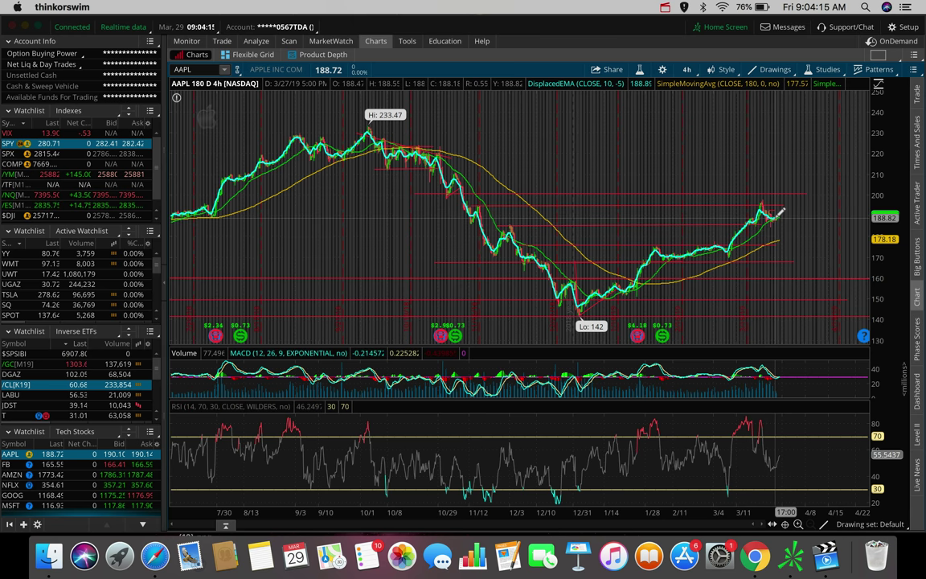
left_click_drag(822, 221, 665, 246)
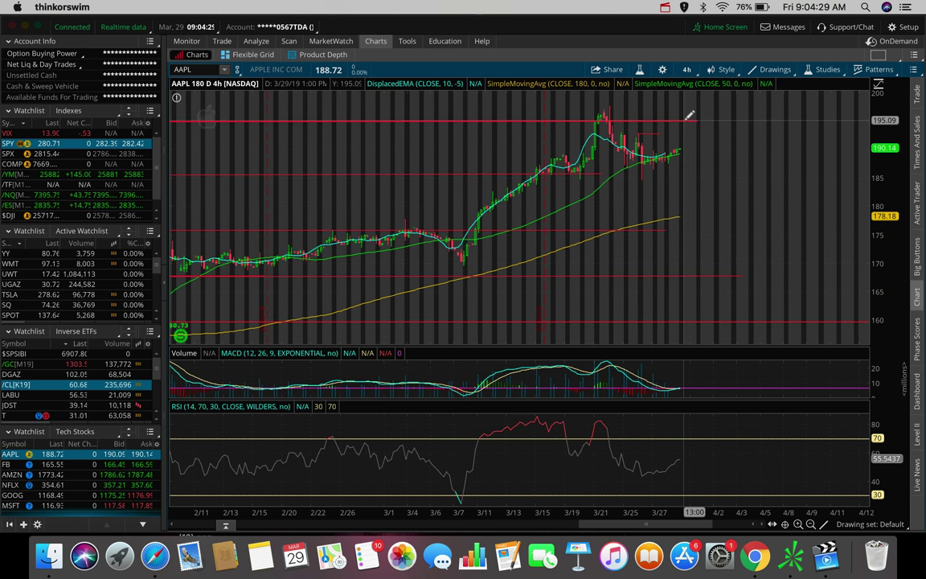
mouse_move(689, 115)
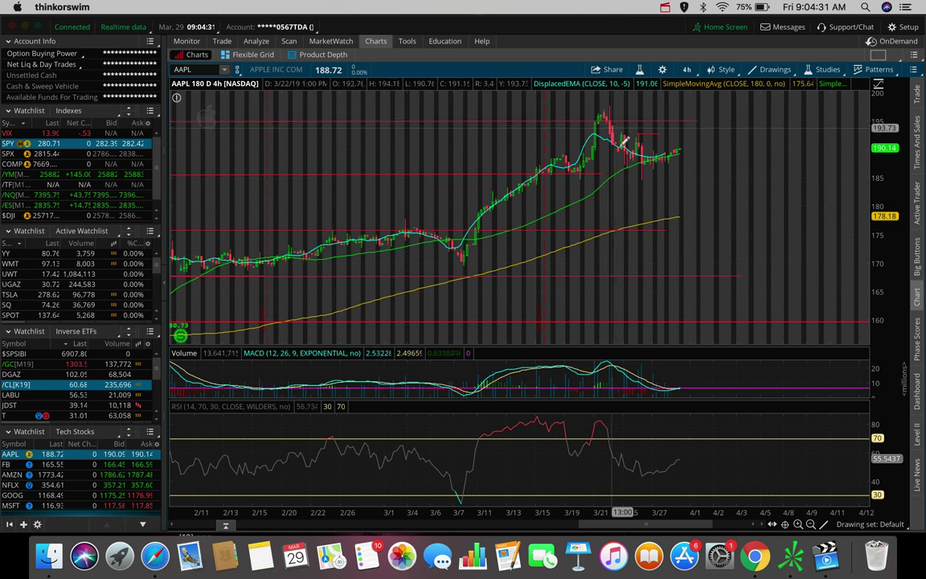
left_click(685, 144)
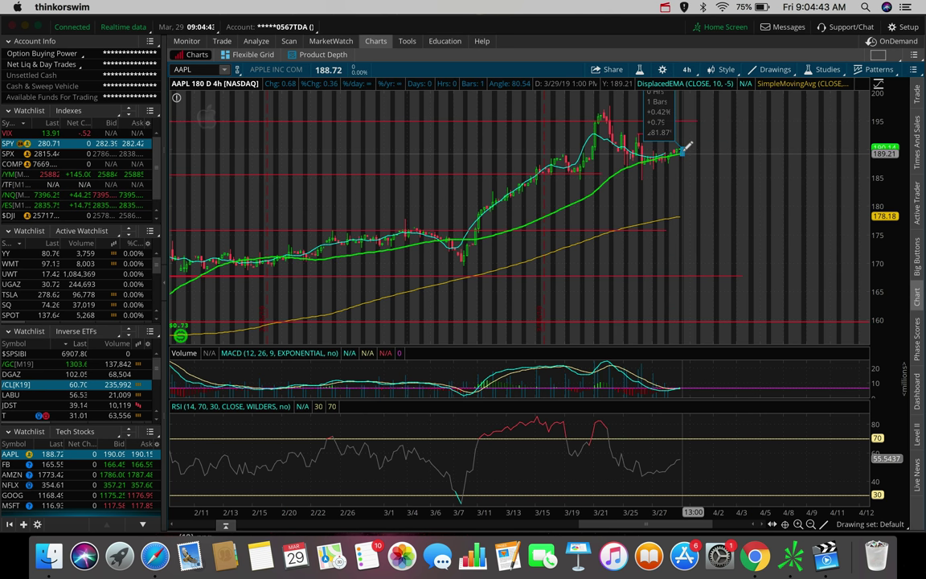
key("Escape")
scroll(692, 172, "down", 5)
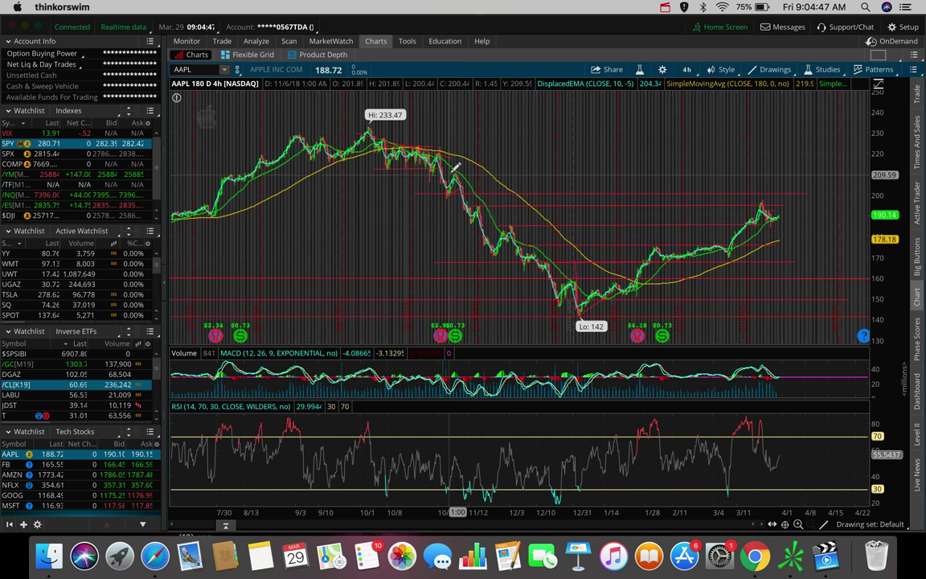
Try the price level drawing tool near 195 on the AAPL chart and return to the trendline tool
left_click(758, 67)
mouse_move(794, 154)
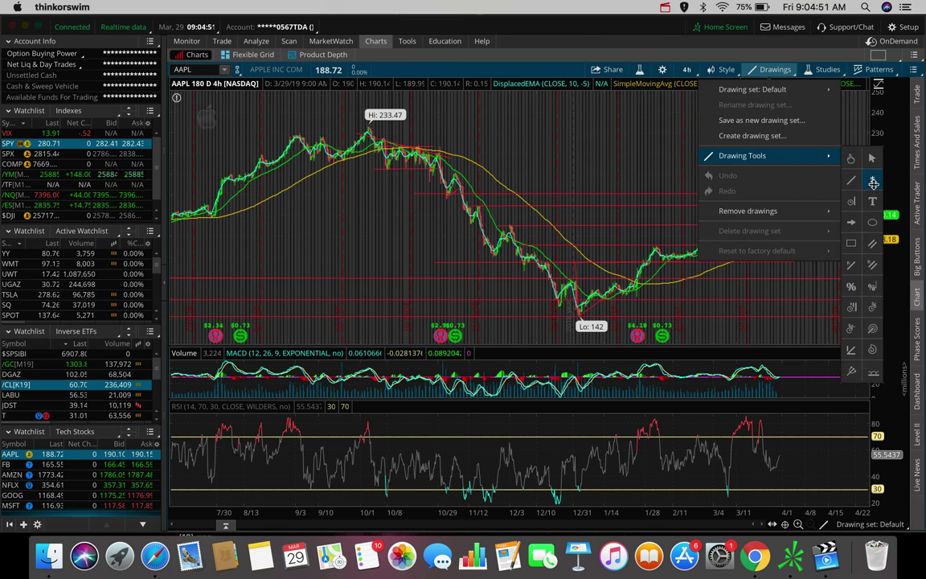
left_click(872, 183)
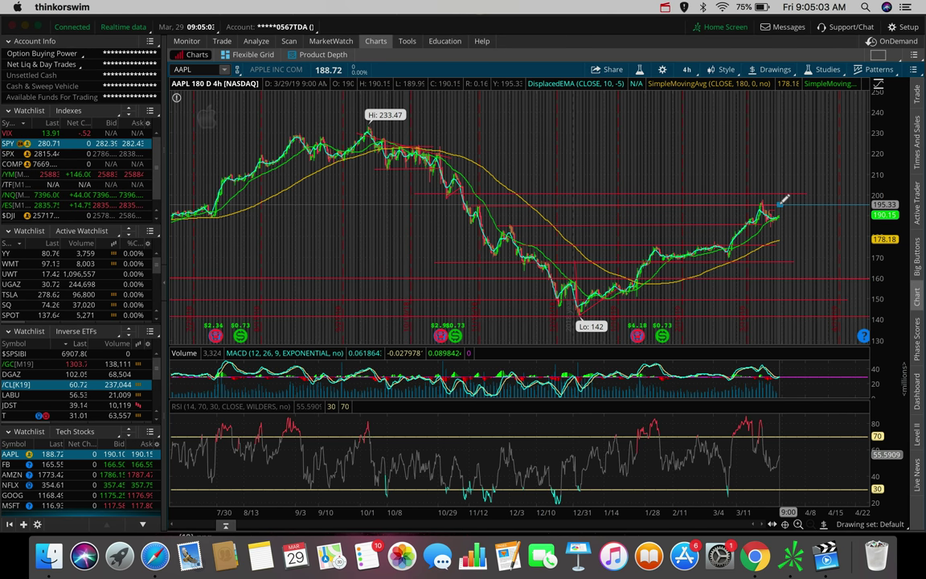
left_click(765, 69)
mouse_move(770, 155)
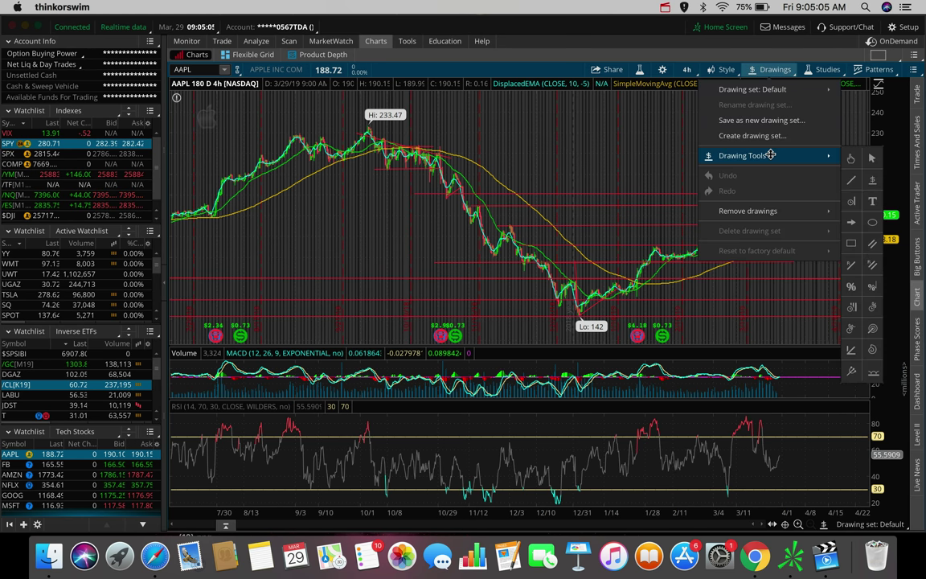
left_click(850, 158)
left_click(792, 215)
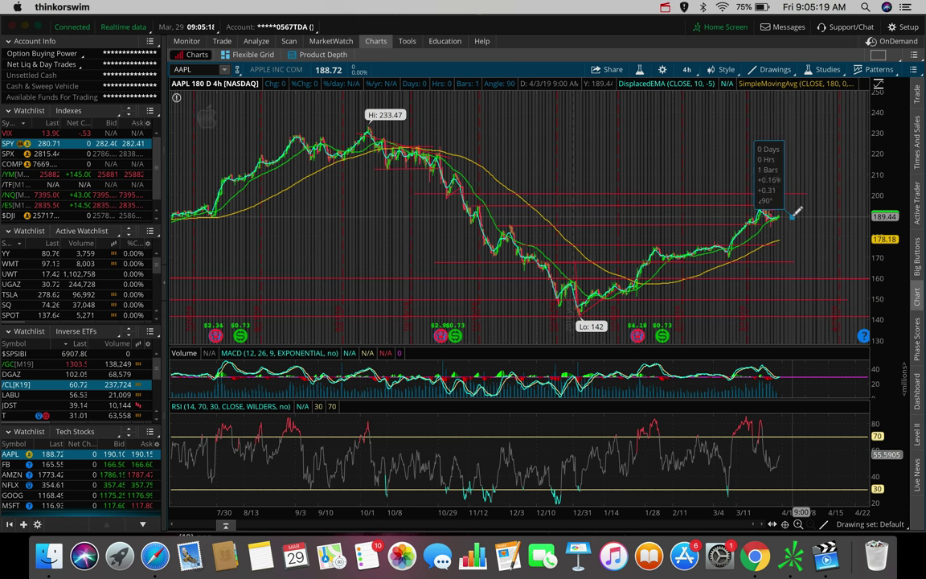
key("Escape")
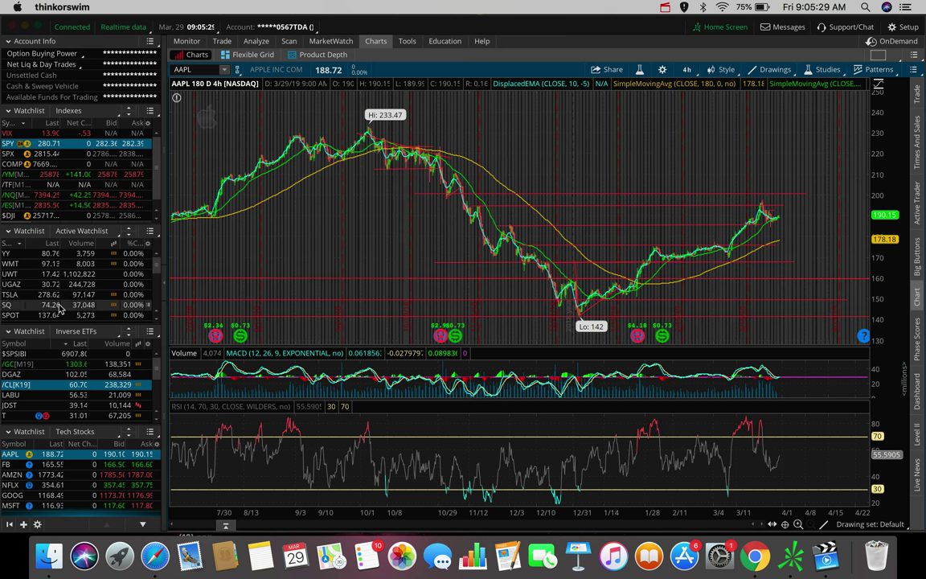
Load TSLA from the Active Watchlist and compare its 5 D : 5m and 180 D : 4h time frames, finishing on 180 D : 4h
left_click(14, 295)
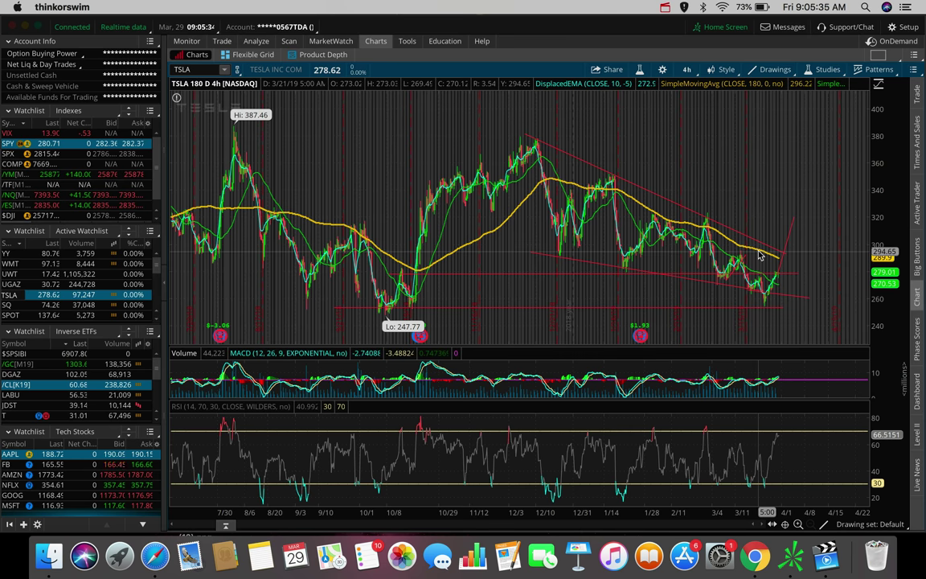
left_click(687, 69)
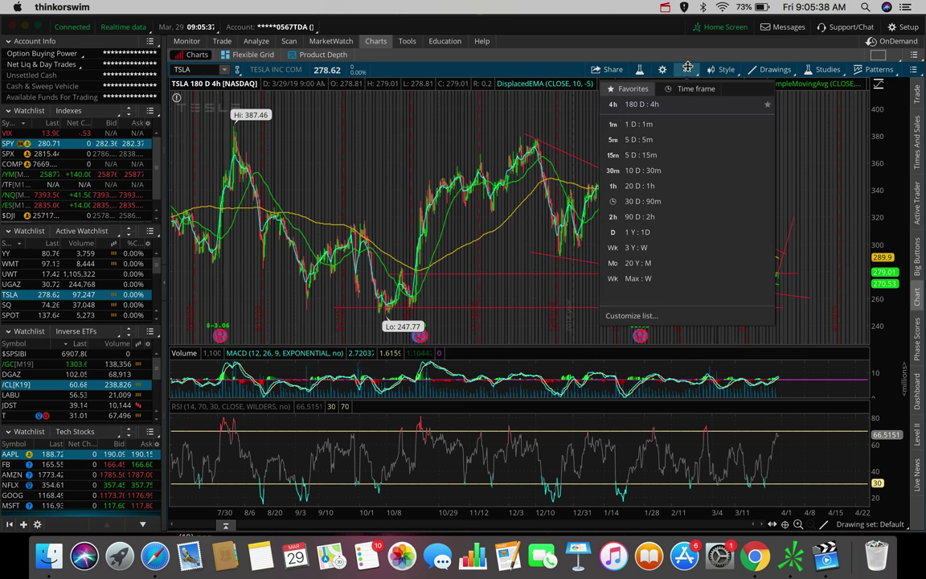
left_click(673, 139)
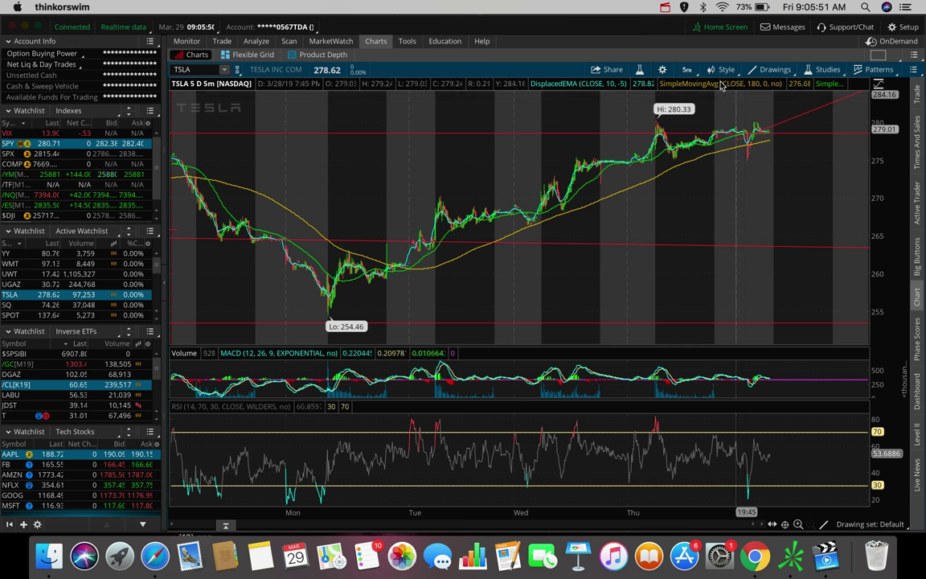
left_click(686, 69)
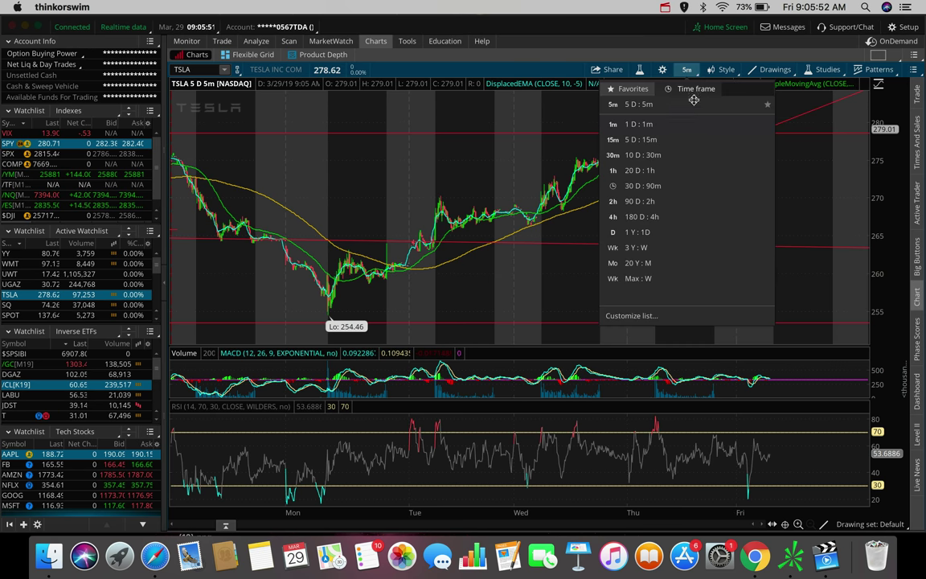
left_click(688, 216)
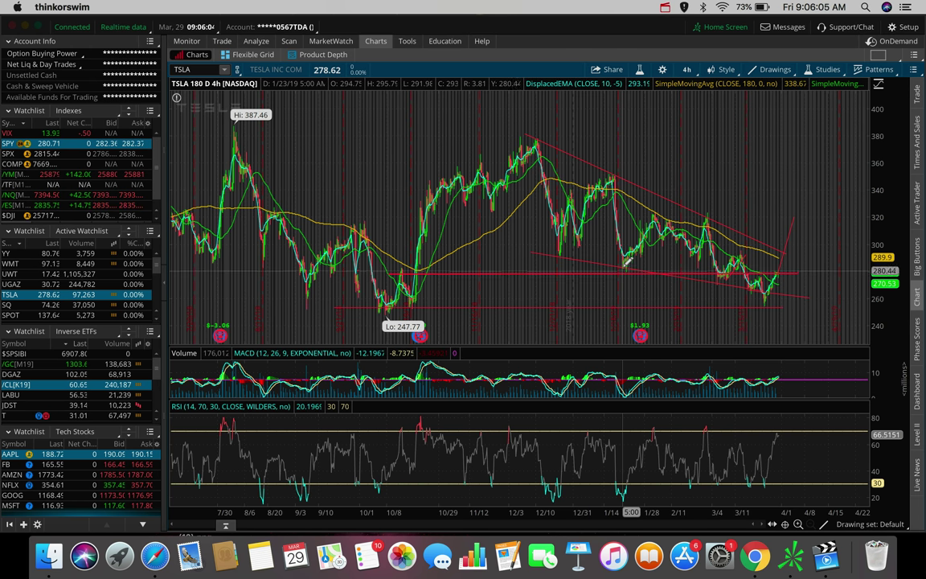
mouse_move(626, 262)
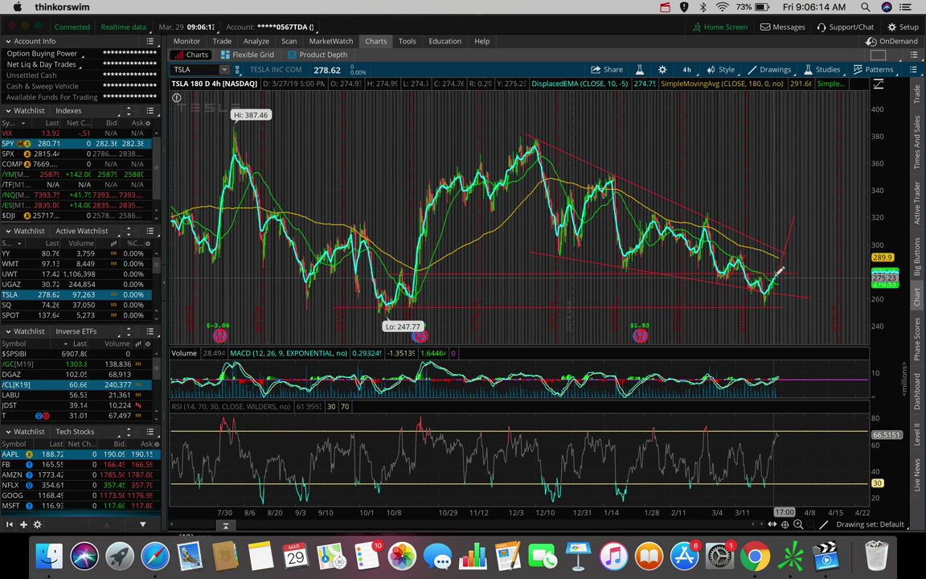
Measure the gap between TSLA's latest price and the yellow 180-period moving average above it with the trendline tool
left_click(779, 271)
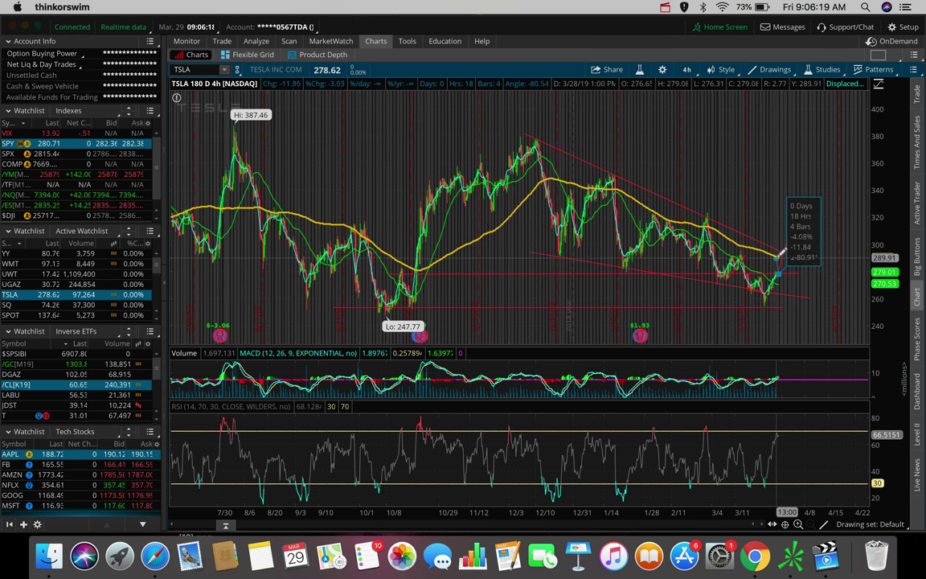
left_click(784, 252)
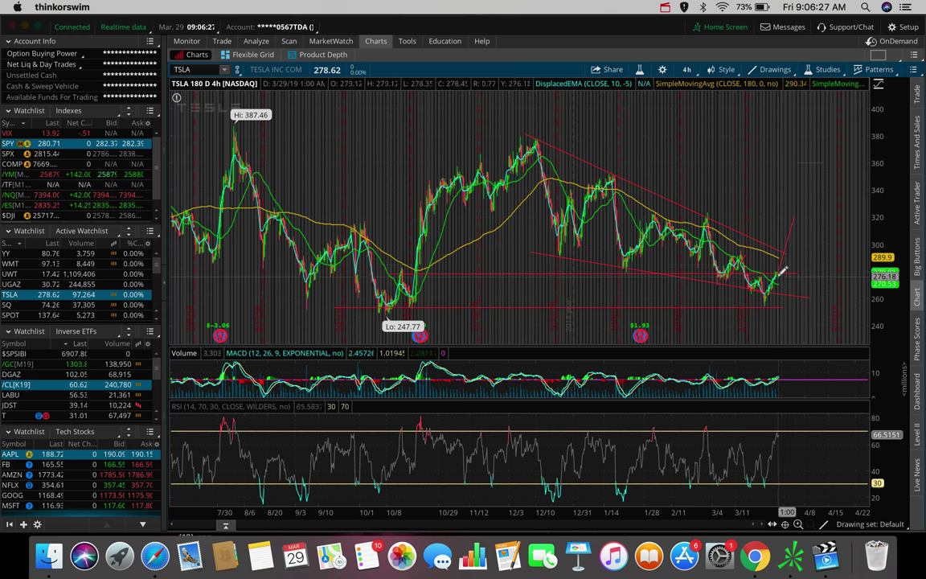
mouse_move(779, 274)
left_mouse_down()
mouse_move(773, 254)
mouse_move(784, 255)
left_mouse_up()
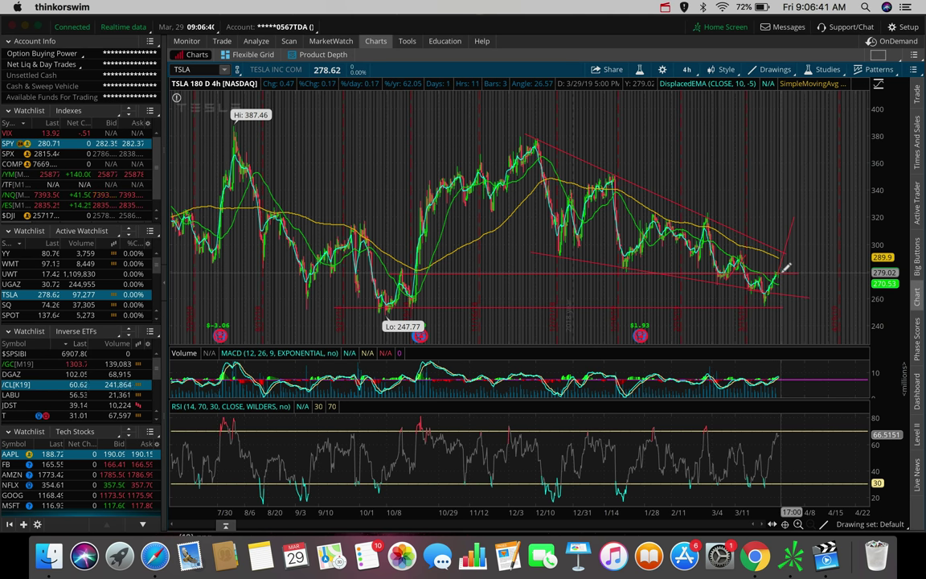